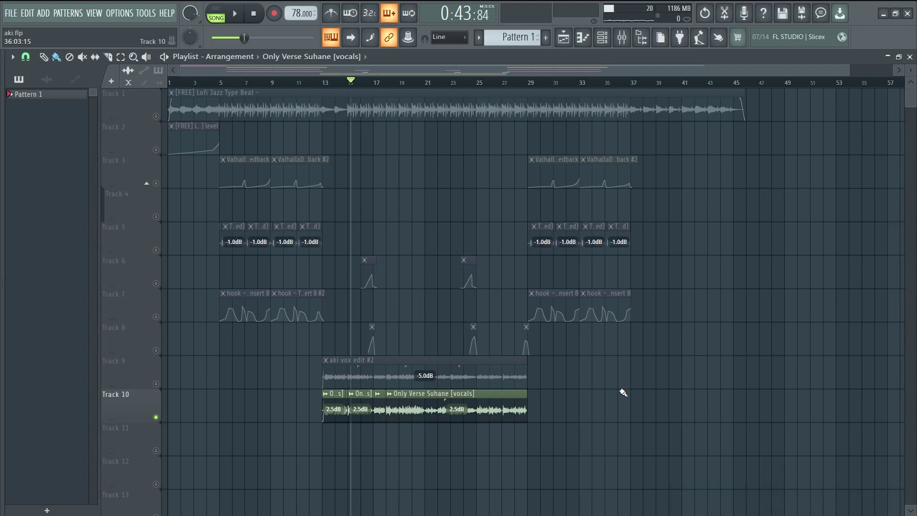
# Save the project, solo Track 5 and play its hook vocals from bar 5.
pyautogui.hotkey('ctrl', 's')
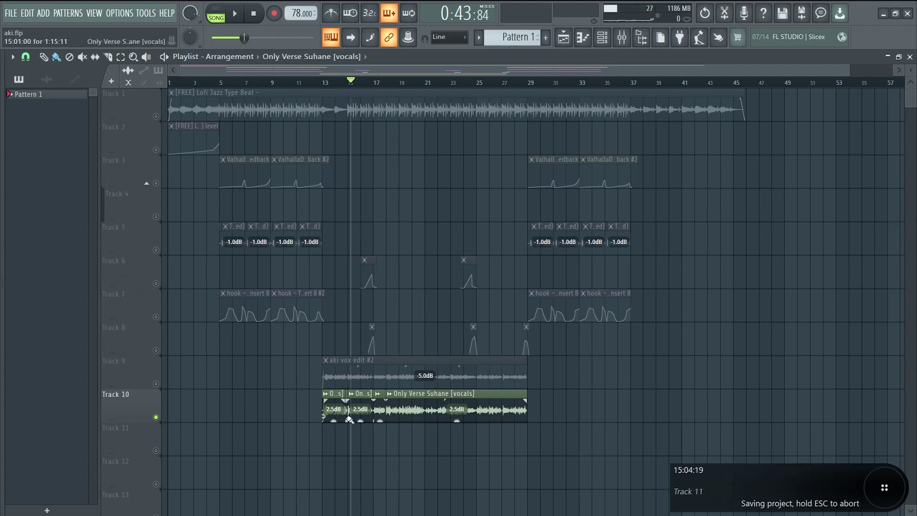
pyautogui.rightClick(156, 250)
pyautogui.click(218, 81)
pyautogui.press('space')
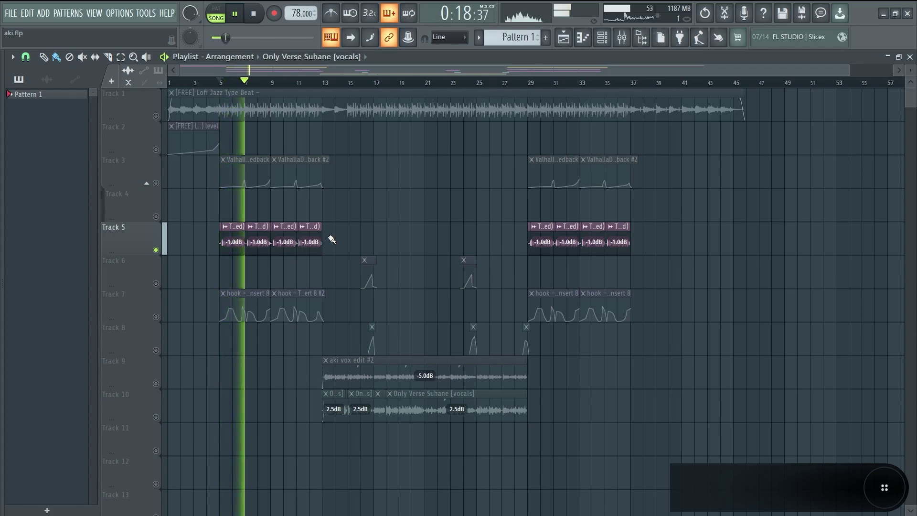
# Save the project and audition the Track 10 verse vocals from bar 13, muting the track again when done.
pyautogui.hotkey('ctrl', 's')
pyautogui.click(323, 84)
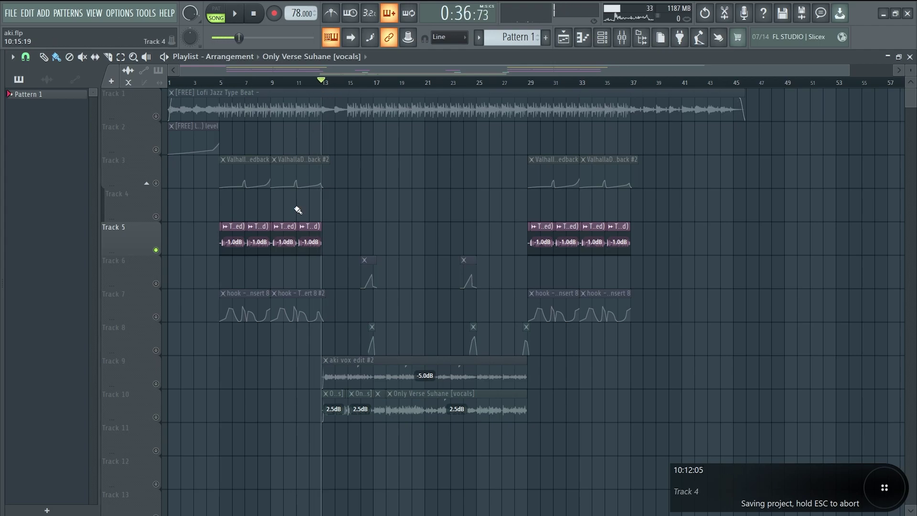
pyautogui.click(162, 417)
pyautogui.press('space')
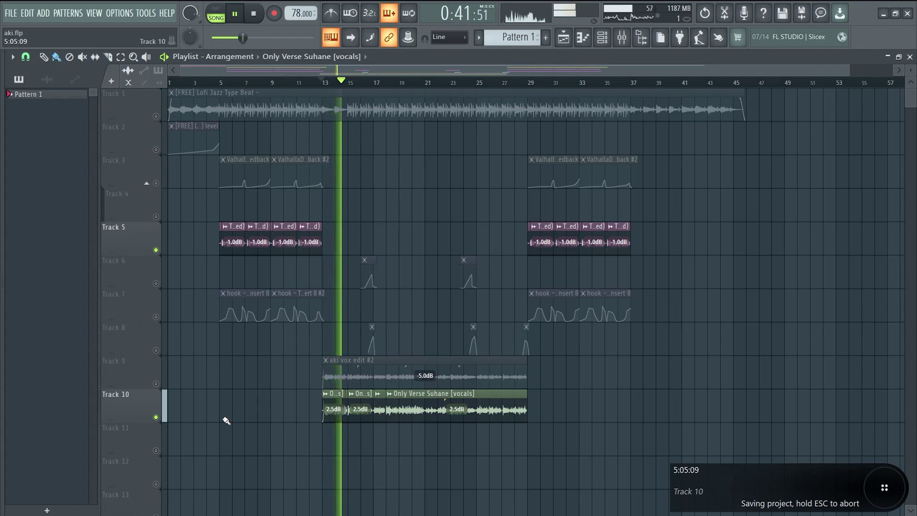
pyautogui.press('space')
pyautogui.click(156, 418)
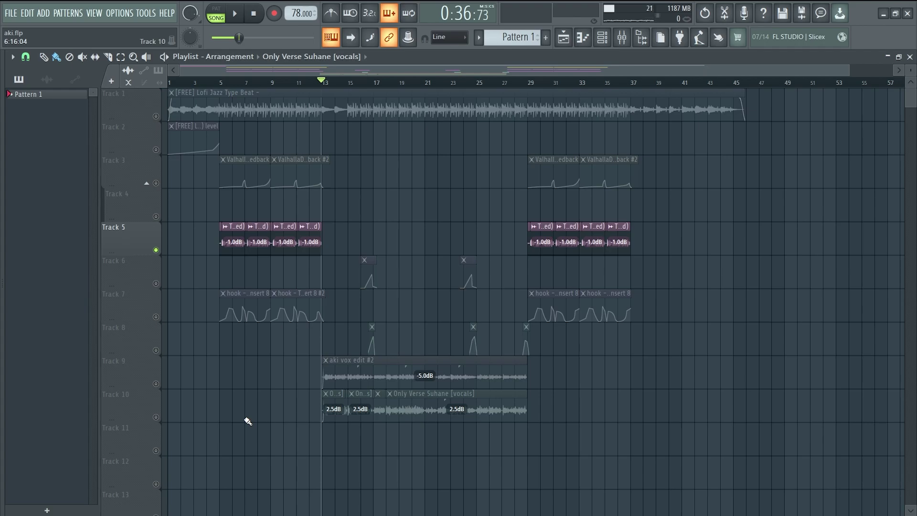
# Save the project, unmute Track 10 and play its verse vocals from bar 13.
pyautogui.hotkey('ctrl', 's')
pyautogui.click(155, 418)
pyautogui.press('space')
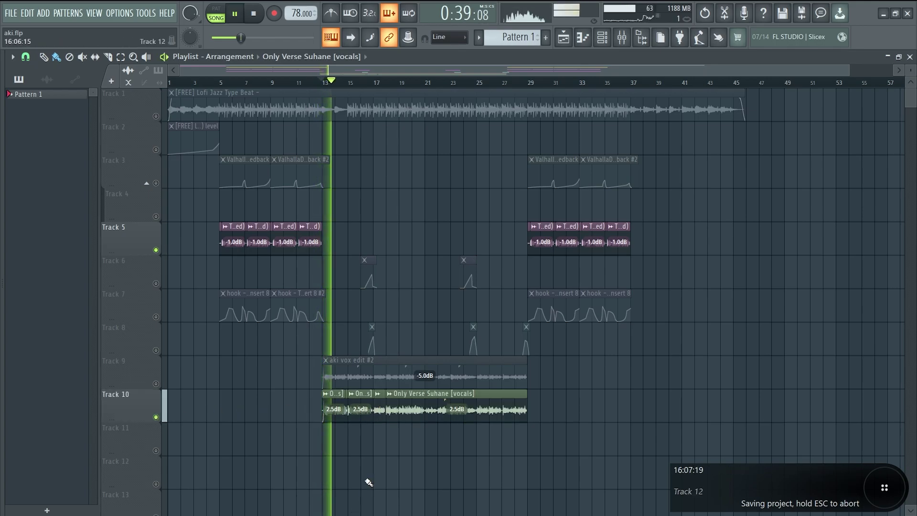
pyautogui.press('space')
# Set the playback start to bar 15 and play a short part of the verse vocals.
pyautogui.click(350, 83)
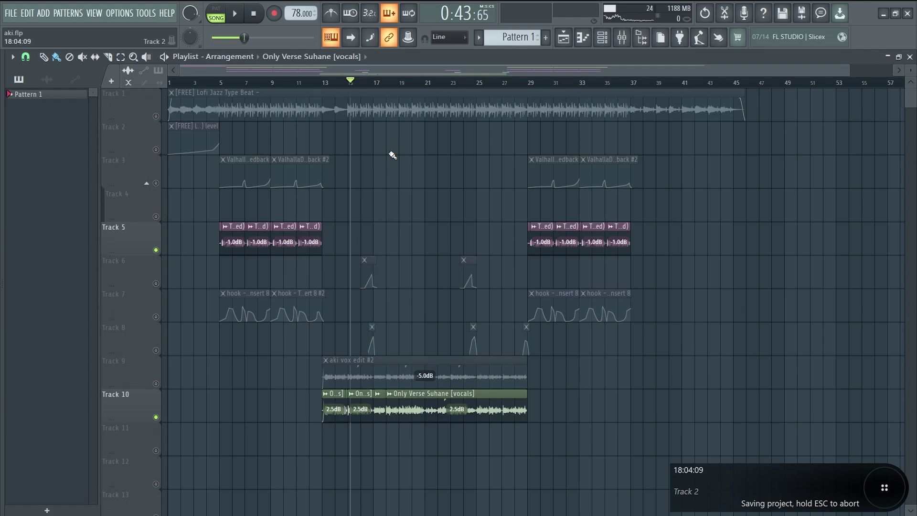
pyautogui.press('space')
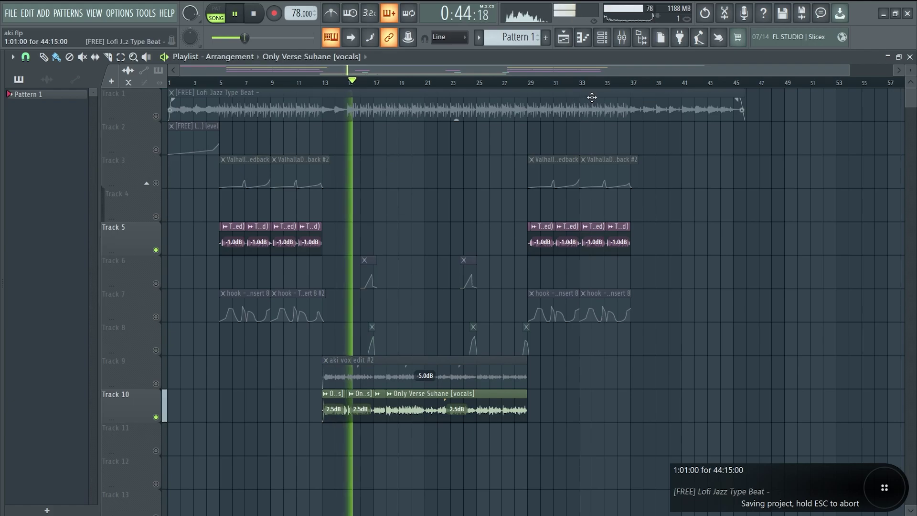
pyautogui.press('space')
# Show the mixer with the vox sub mix track selected and its effect chain listed.
pyautogui.click(621, 37)
pyautogui.press('space')
pyautogui.press('space')
pyautogui.click(200, 158)
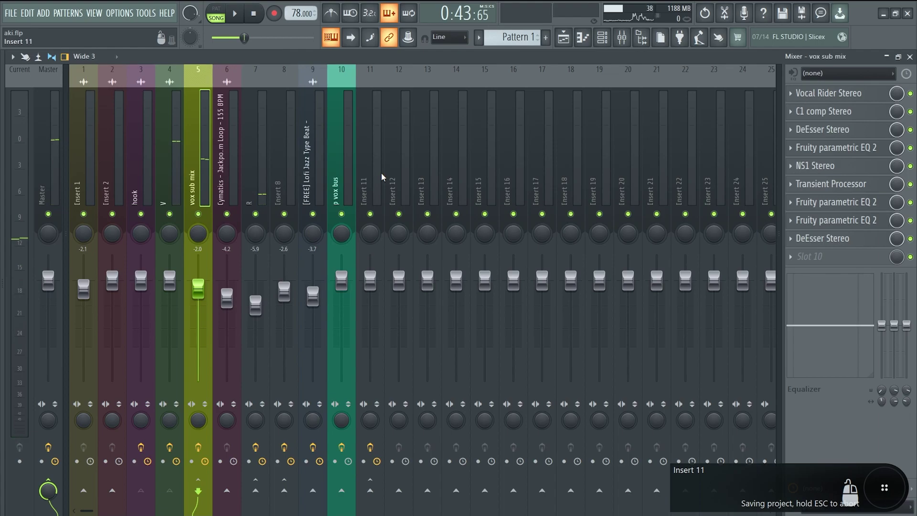
pyautogui.click(563, 38)
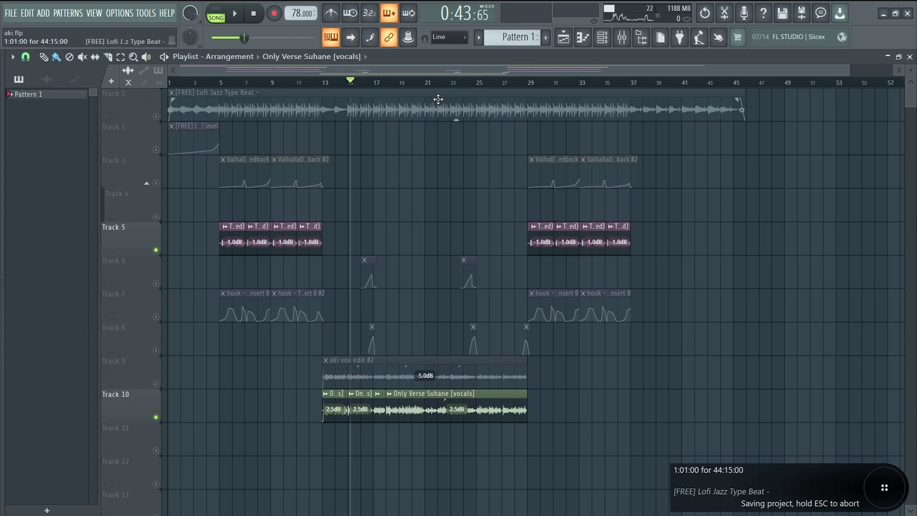
pyautogui.click(621, 38)
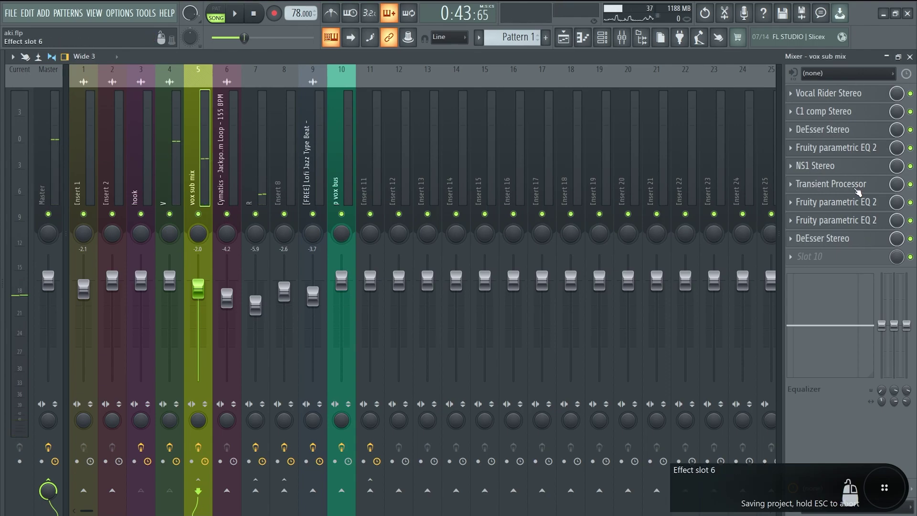
# Compare the verse vocals during playback with the vox sub mix effects bypassed and with them re-enabled.
pyautogui.press('space')
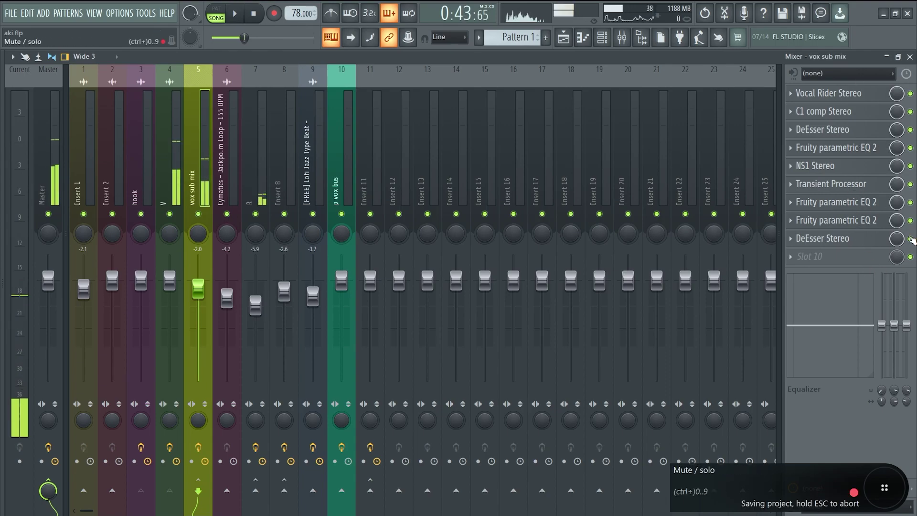
pyautogui.click(198, 448)
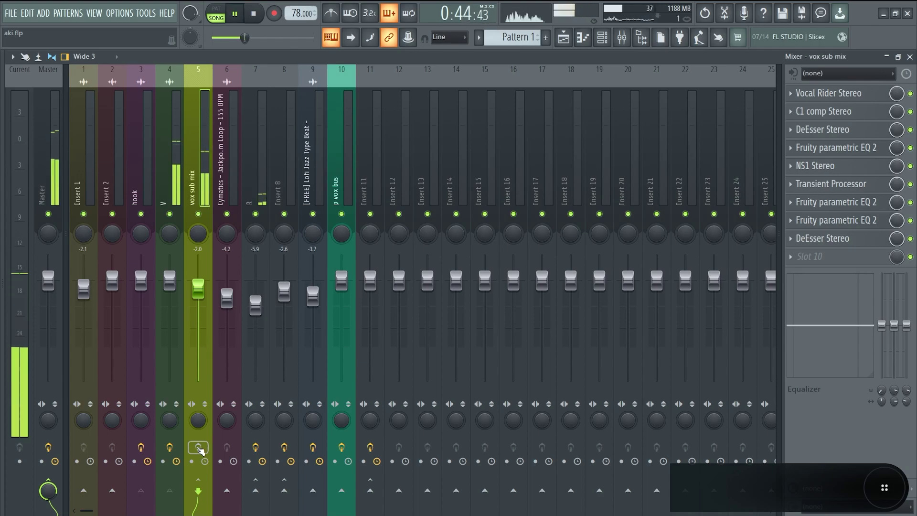
pyautogui.press('space')
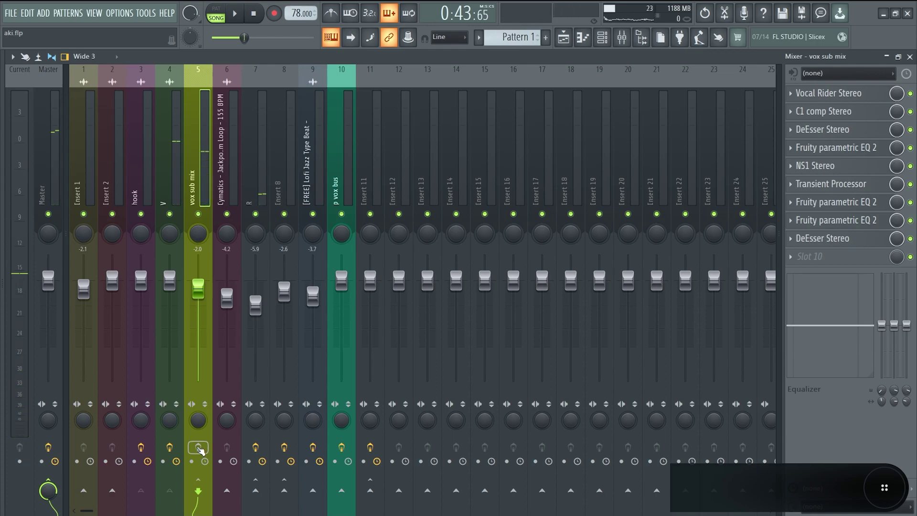
pyautogui.press('space')
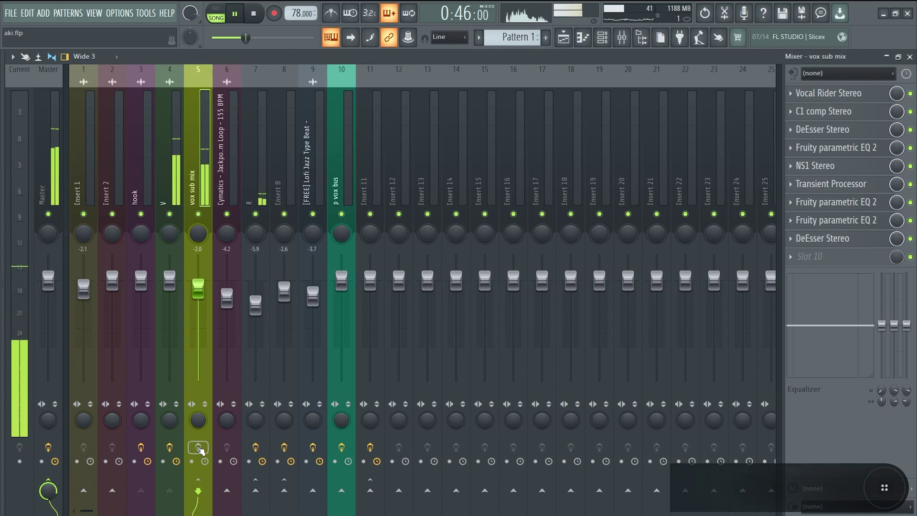
pyautogui.press('space')
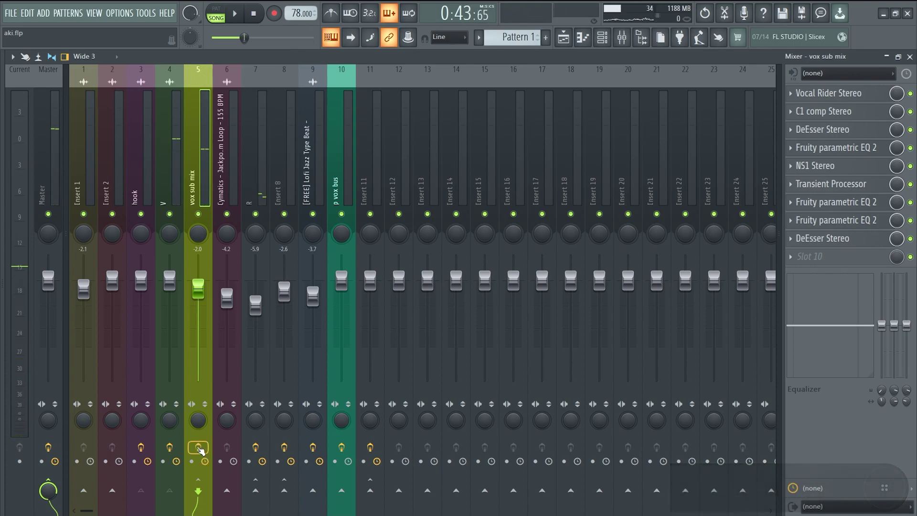
pyautogui.click(199, 448)
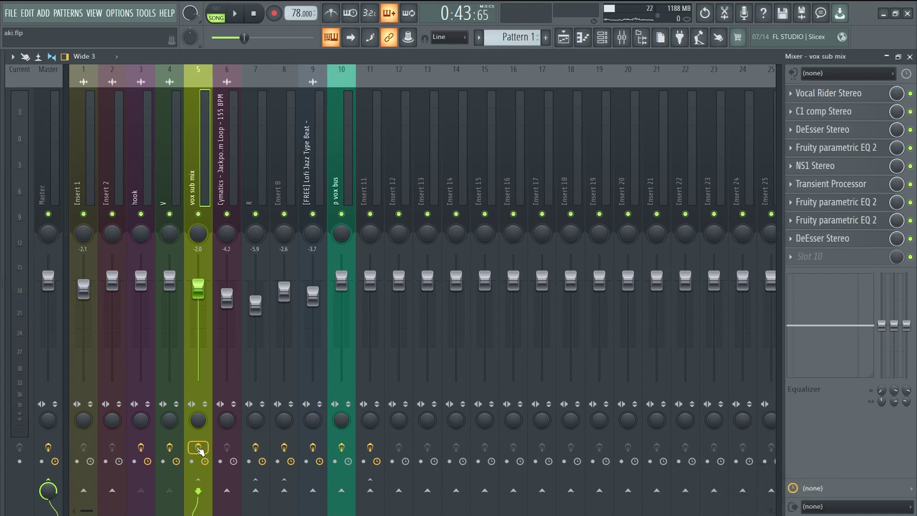
pyautogui.press('space')
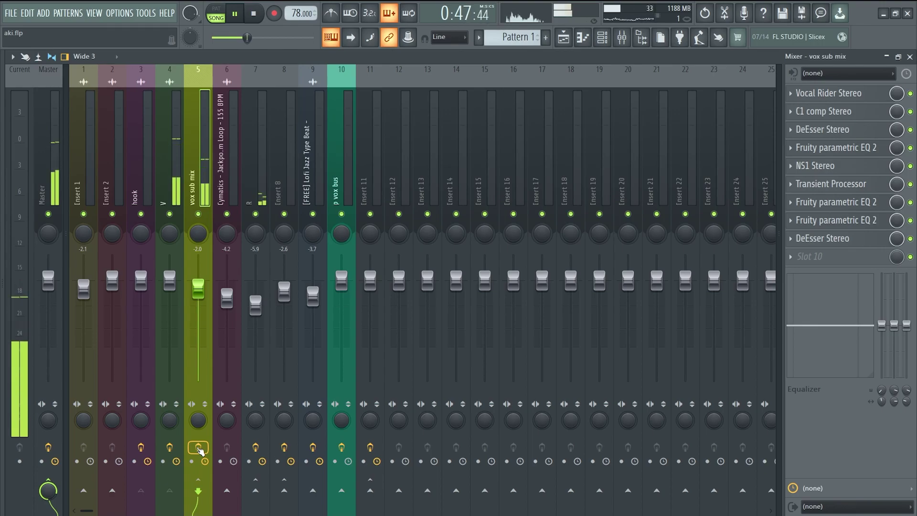
pyautogui.press('space')
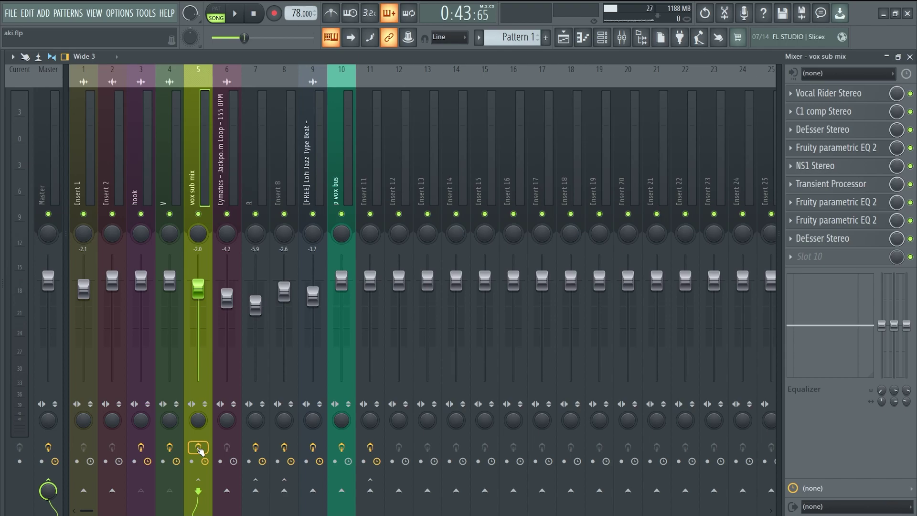
# Save the project and open Vocal Rider Stereo, the first effect on the vox sub mix track.
pyautogui.hotkey('ctrl', 's')
pyautogui.click(43, 148)
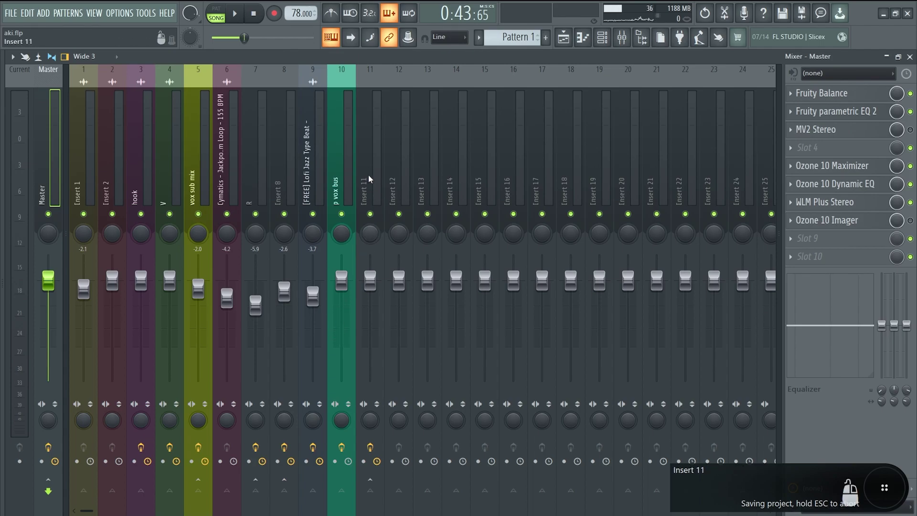
pyautogui.click(210, 191)
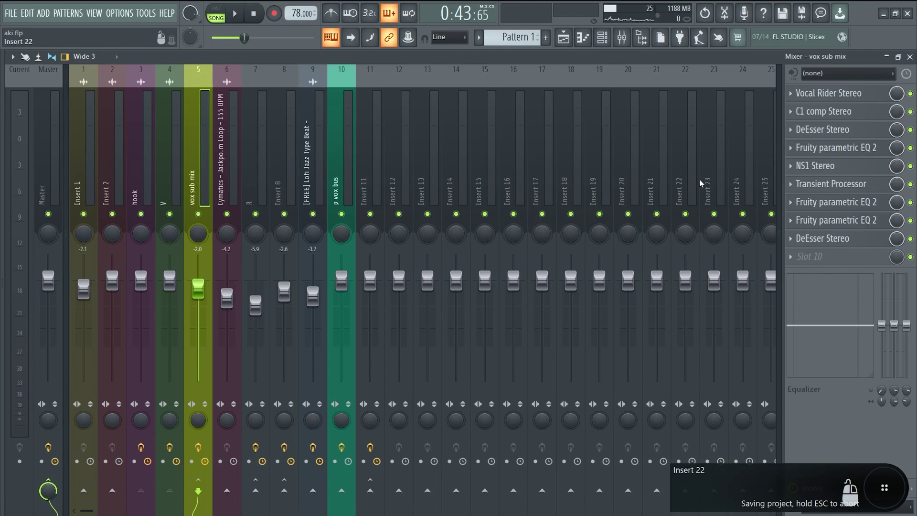
pyautogui.click(847, 95)
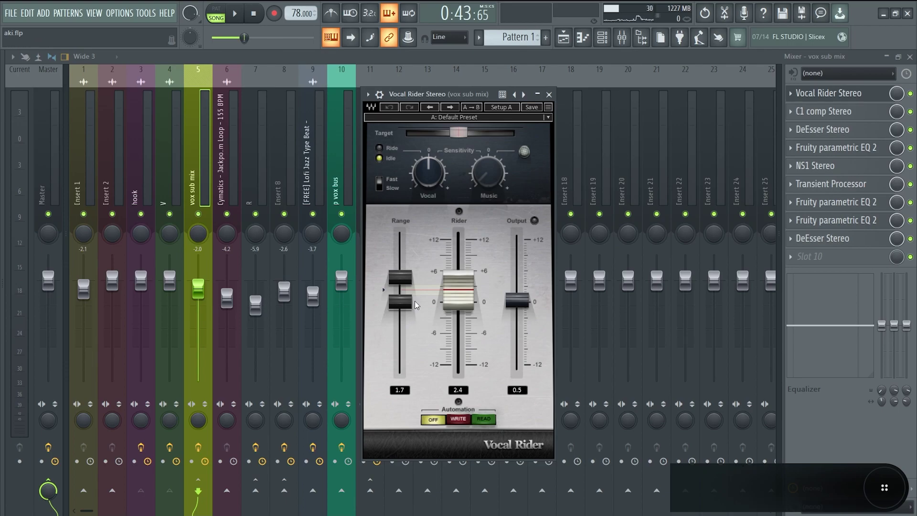
# Examine the level differences in the waveforms of the Track 10 verse vocal clips in the playlist.
pyautogui.click(562, 41)
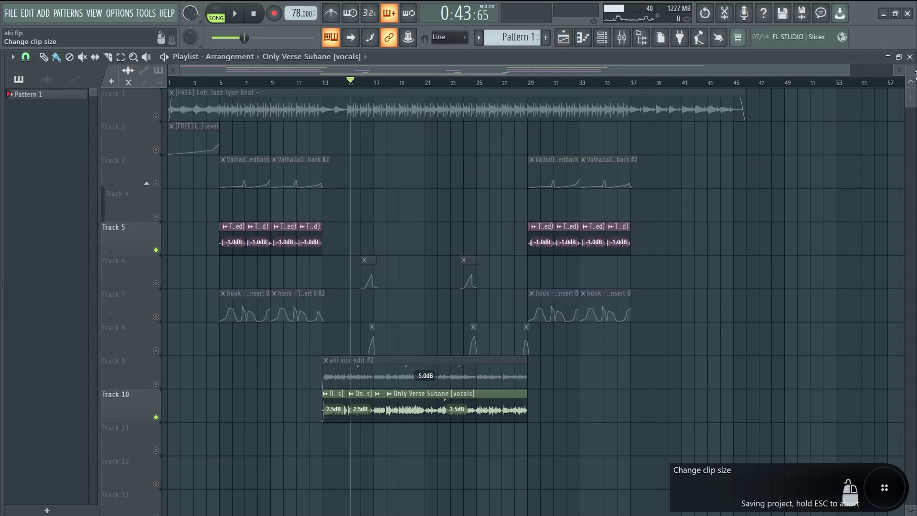
pyautogui.moveTo(911, 70); pyautogui.dragTo(911, 52)
pyautogui.scroll(-6, 573, 258)
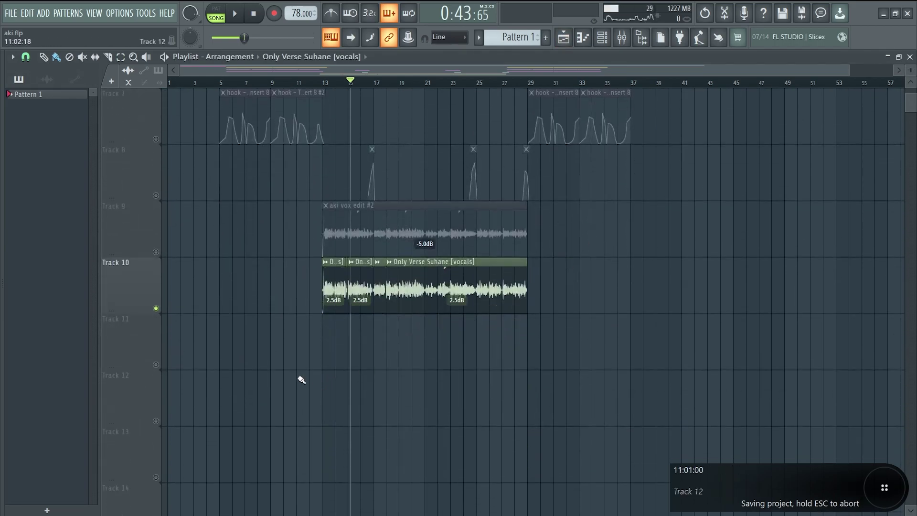
pyautogui.scroll(4, 295, 367)
pyautogui.scroll(5, 562, 368)
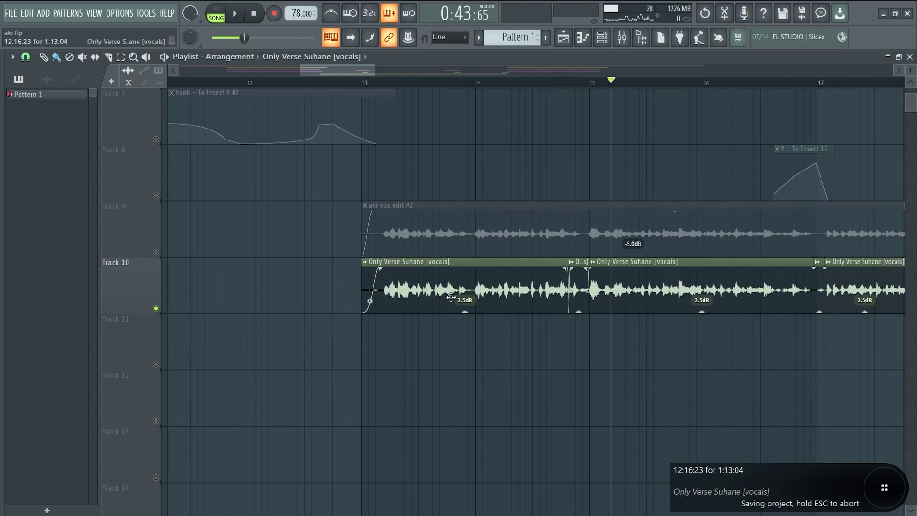
pyautogui.scroll(-6, 466, 343)
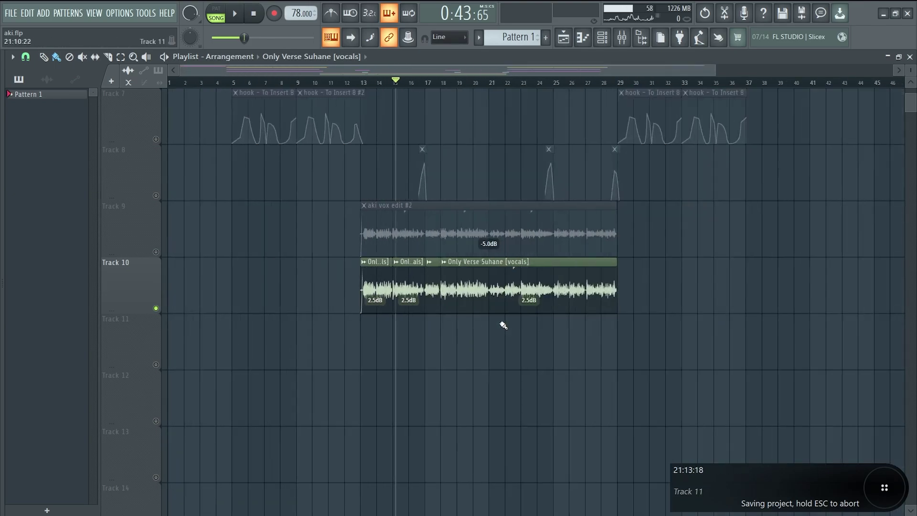
pyautogui.moveTo(910, 70); pyautogui.dragTo(910, 85)
pyautogui.scroll(5, 739, 260)
pyautogui.scroll(1, 740, 265)
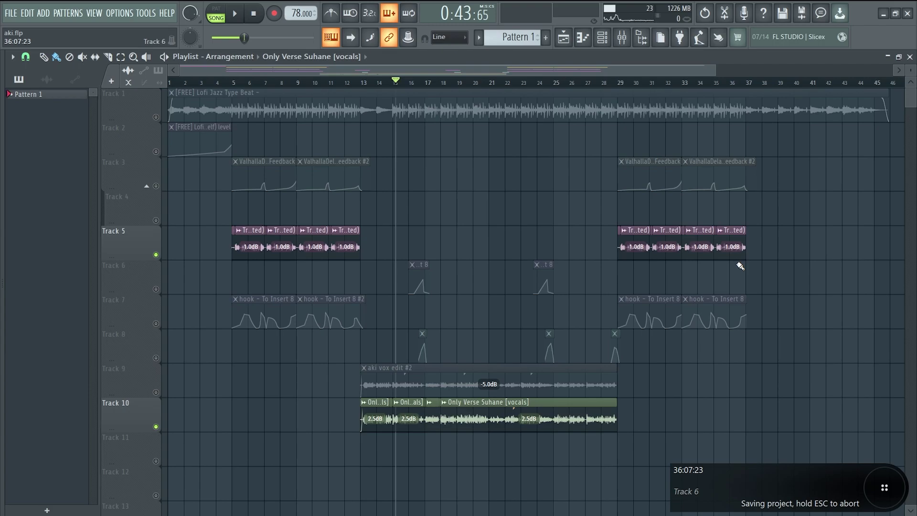
# Look up the volume automation option for the first Track 10 verse clip and inspect the clips up close.
pyautogui.rightClick(363, 405)
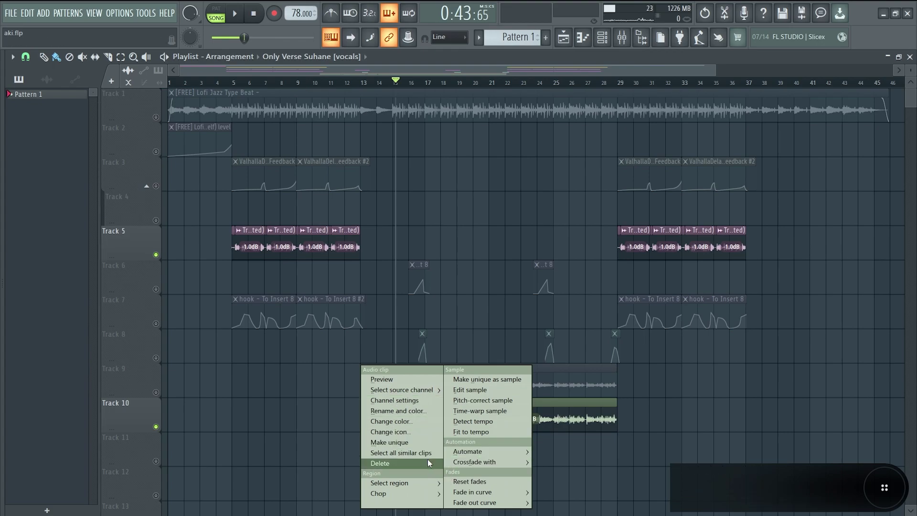
pyautogui.moveTo(501, 452)
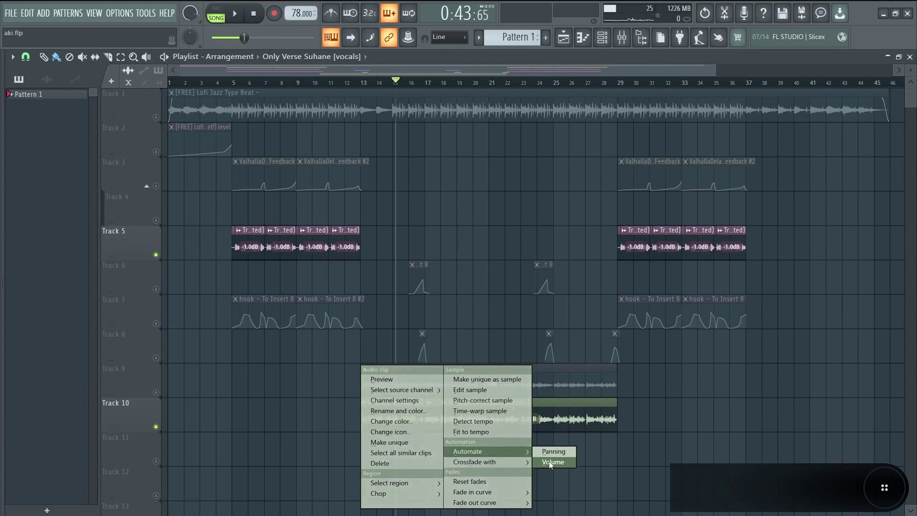
pyautogui.click(550, 462)
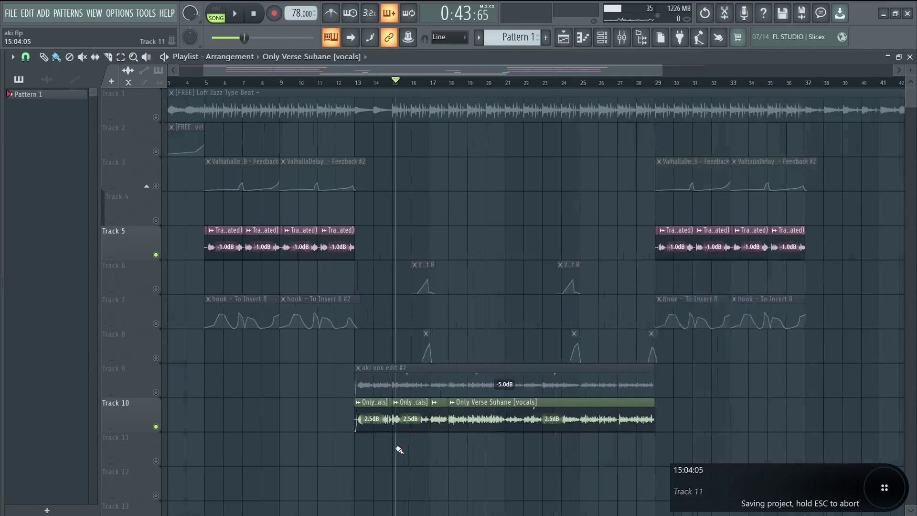
pyautogui.scroll(5, 399, 450)
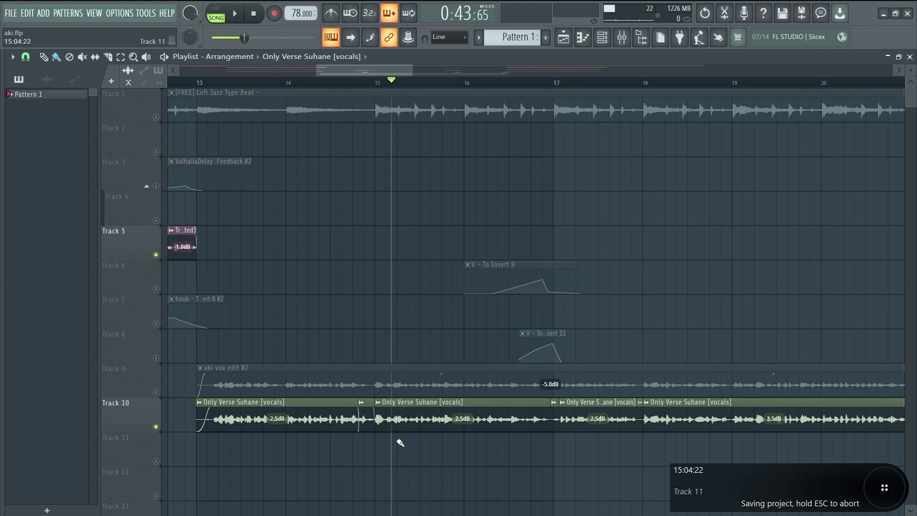
pyautogui.scroll(-6, 400, 443)
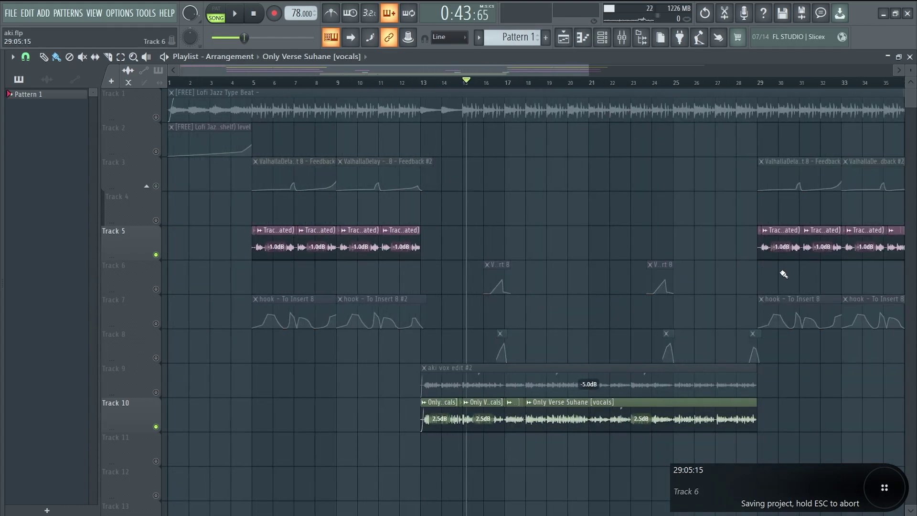
# Reopen Vocal Rider Stereo on the vox sub mix track and play the verse vocals through it.
pyautogui.click(622, 37)
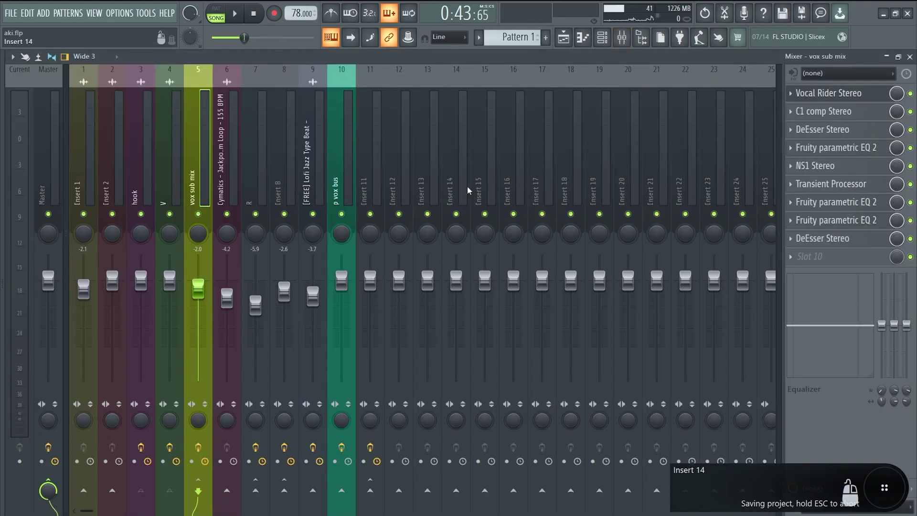
pyautogui.click(836, 100)
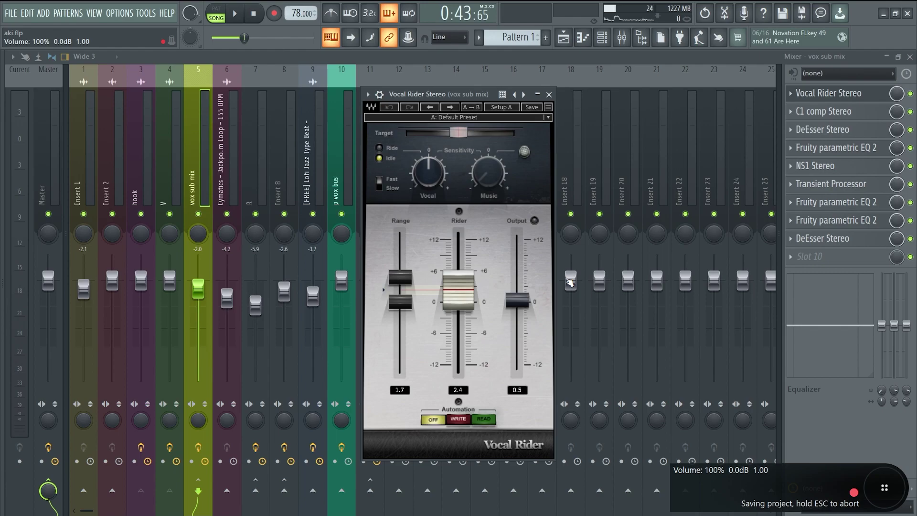
pyautogui.press('space')
pyautogui.press('space')
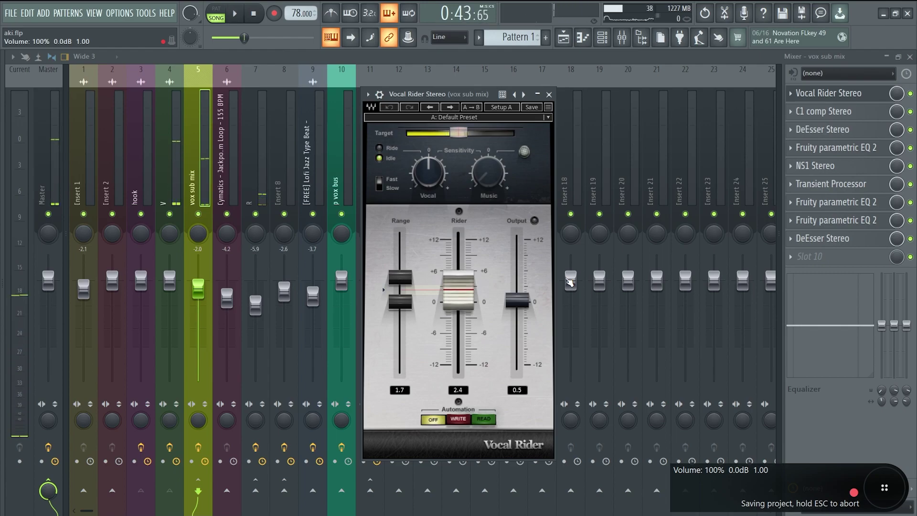
# Compare the verse vocals with Vocal Rider Stereo bypassed and active on the vox sub mix track.
pyautogui.press('space')
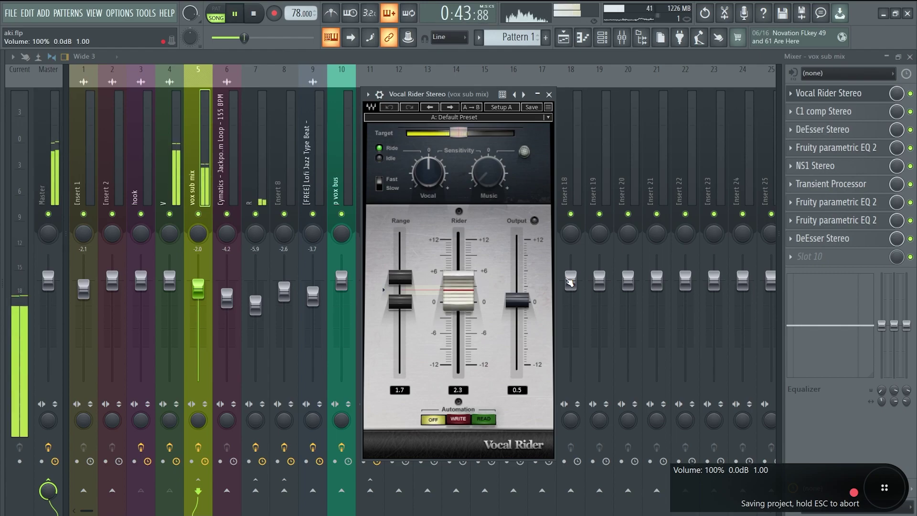
pyautogui.click(910, 94)
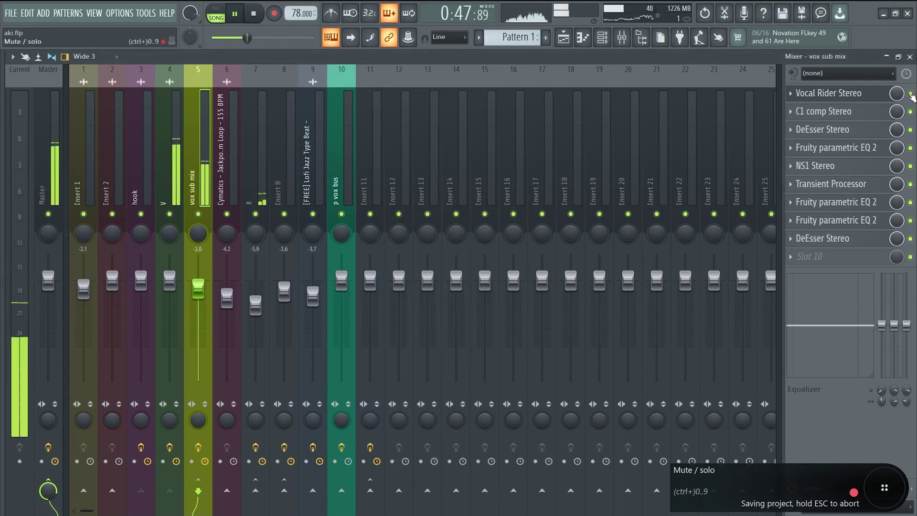
pyautogui.click(838, 93)
pyautogui.press('space')
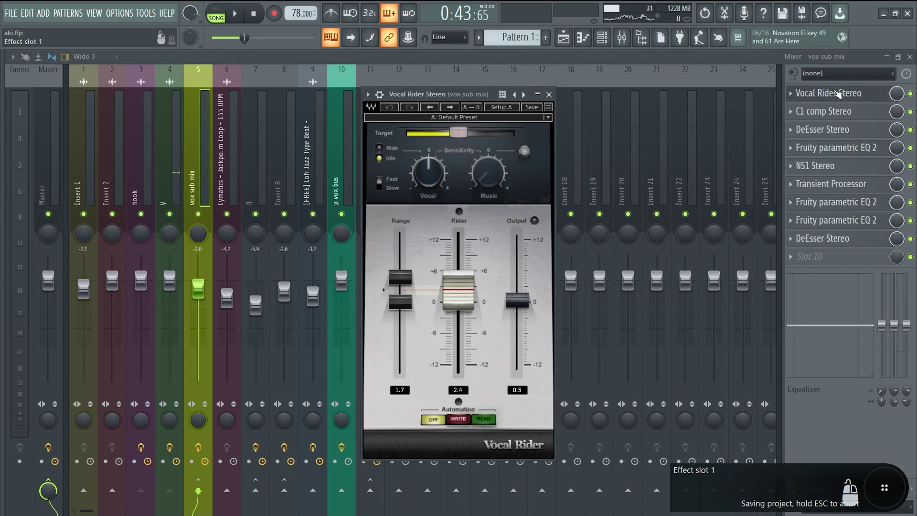
# Move the playback position to the start of the Track 10 verse vocals, just after bar 13.
pyautogui.click(563, 37)
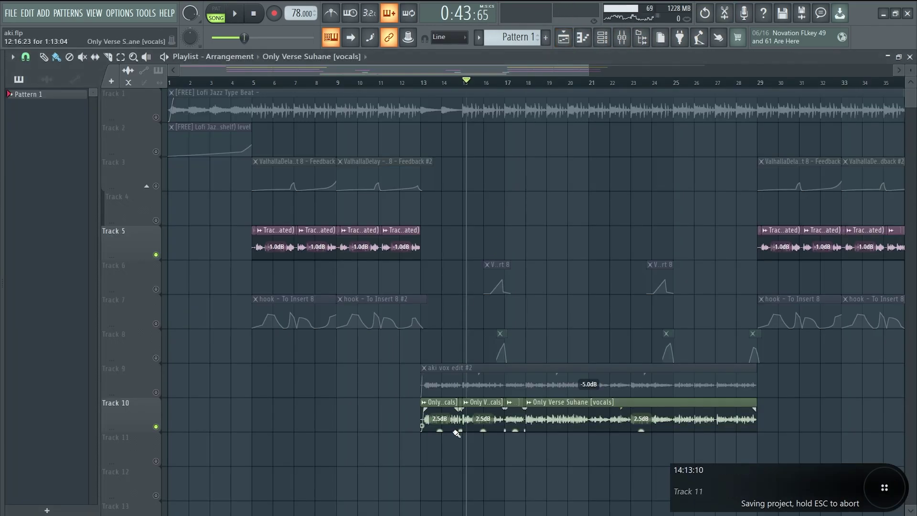
pyautogui.scroll(2, 596, 216)
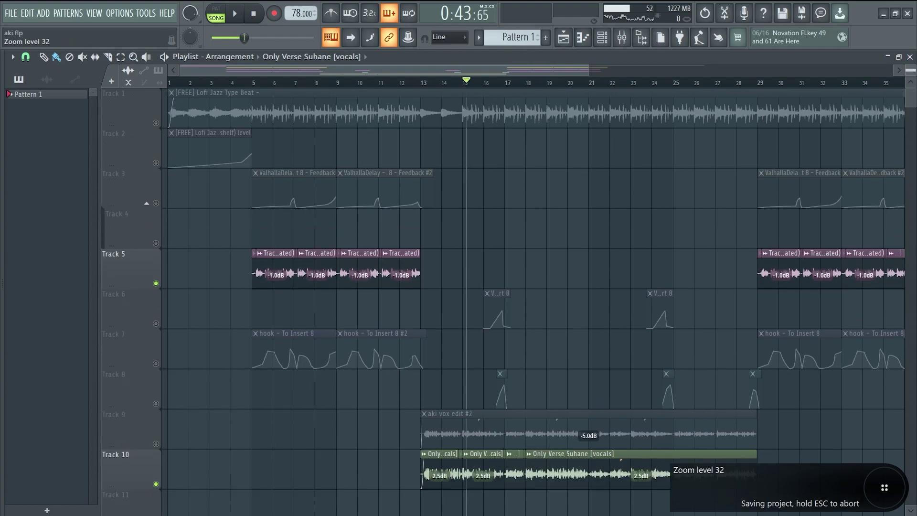
pyautogui.scroll(-2, 596, 217)
pyautogui.scroll(4, 433, 386)
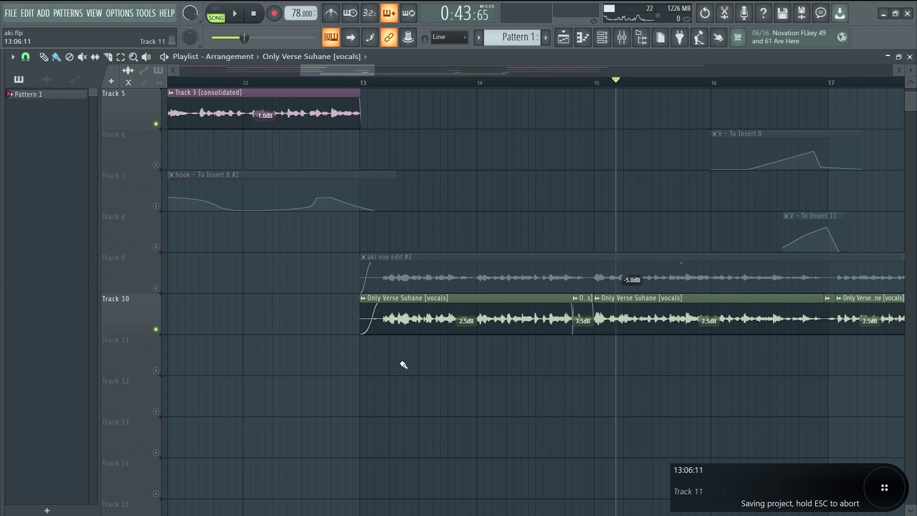
pyautogui.scroll(4, 404, 365)
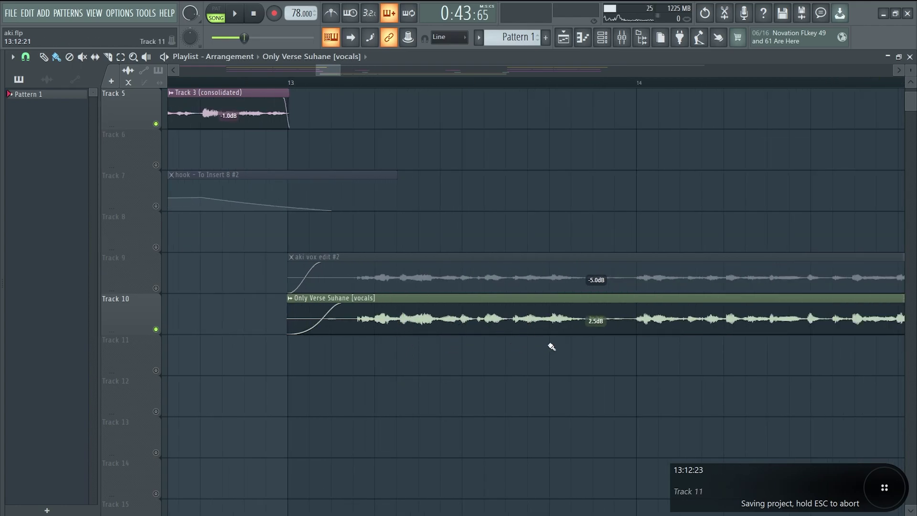
pyautogui.click(331, 83)
pyautogui.press('space')
pyautogui.scroll(-8, 467, 374)
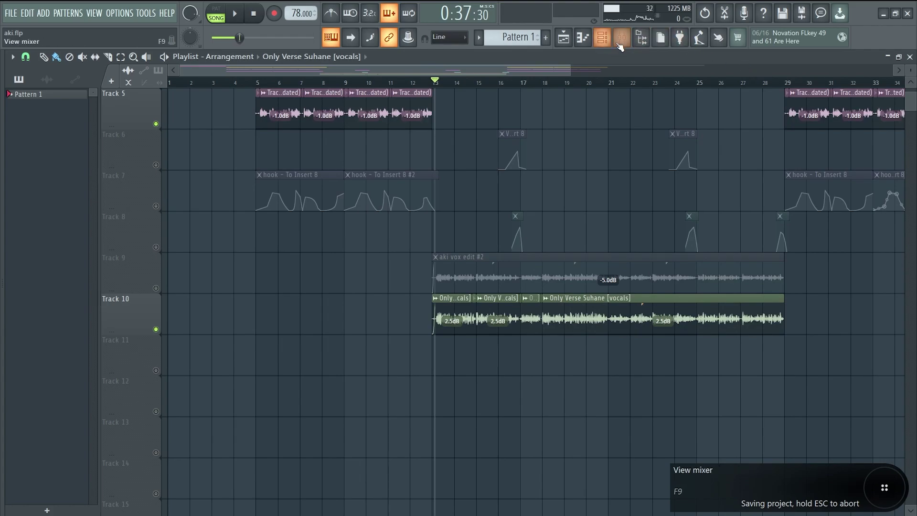
# Open C1 comp Stereo on the vox sub mix track and save the project.
pyautogui.click(622, 37)
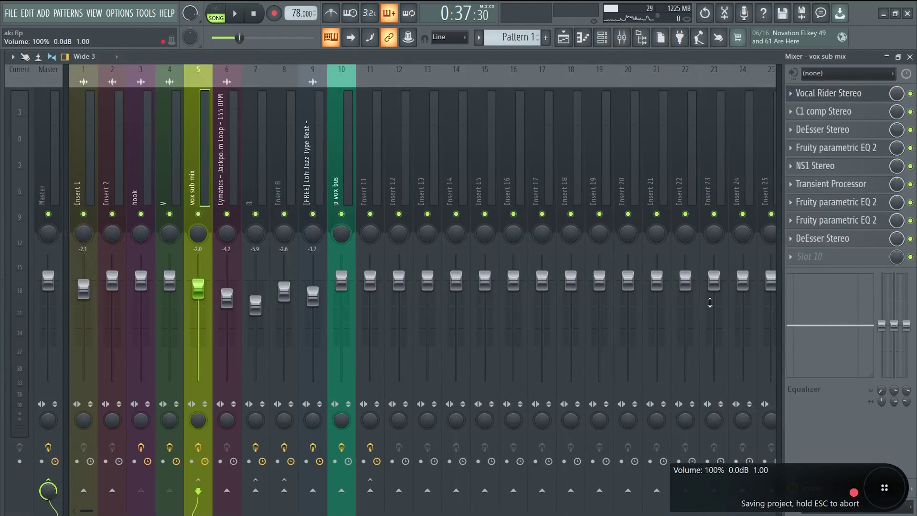
pyautogui.click(872, 115)
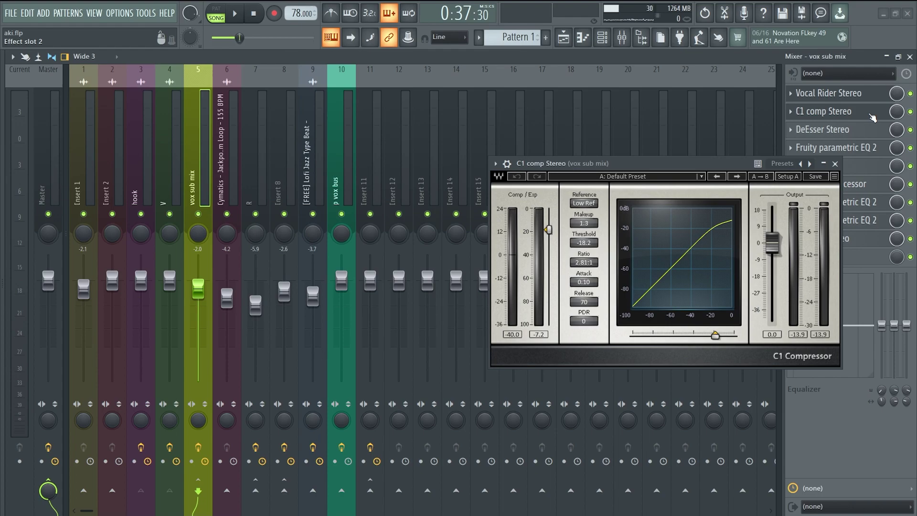
pyautogui.hotkey('ctrl', 's')
pyautogui.press('space')
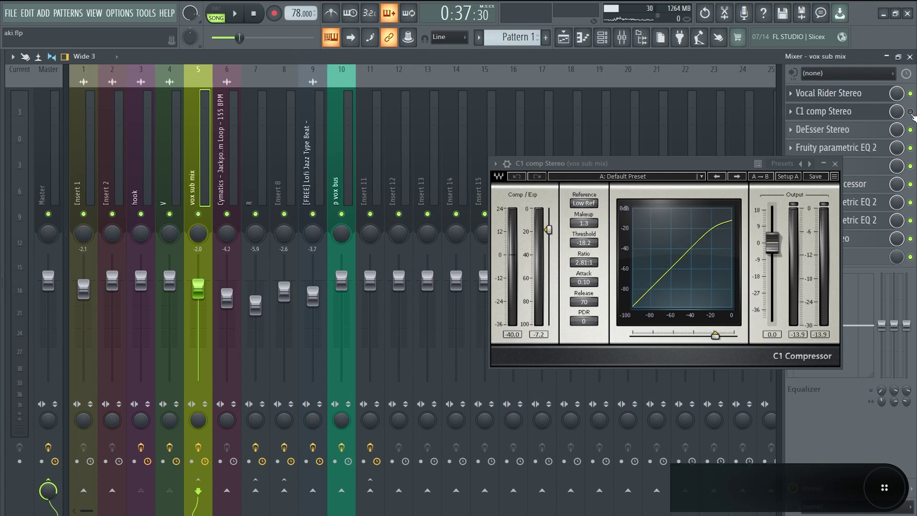
# Inspect the start of the Track 10 verse vocal clip up close and play it through C1 comp Stereo.
pyautogui.click(563, 36)
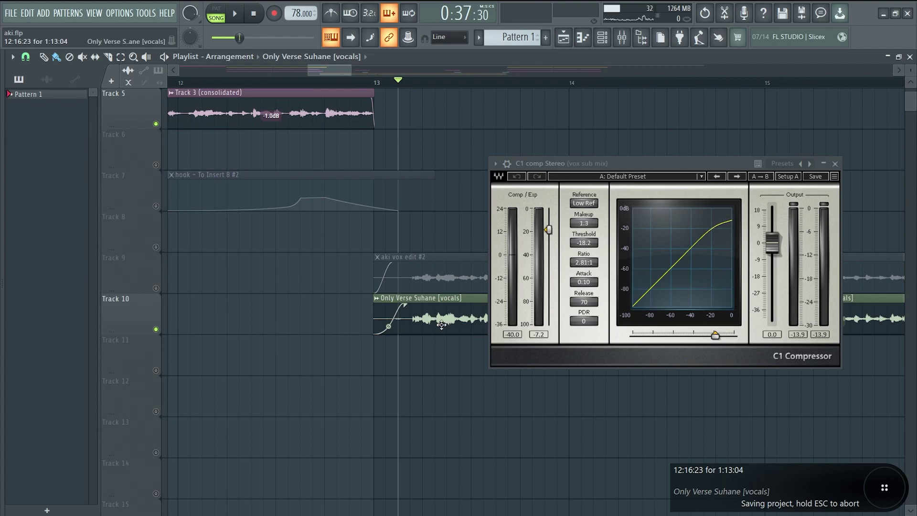
pyautogui.scroll(3, 441, 325)
pyautogui.scroll(-2, 416, 322)
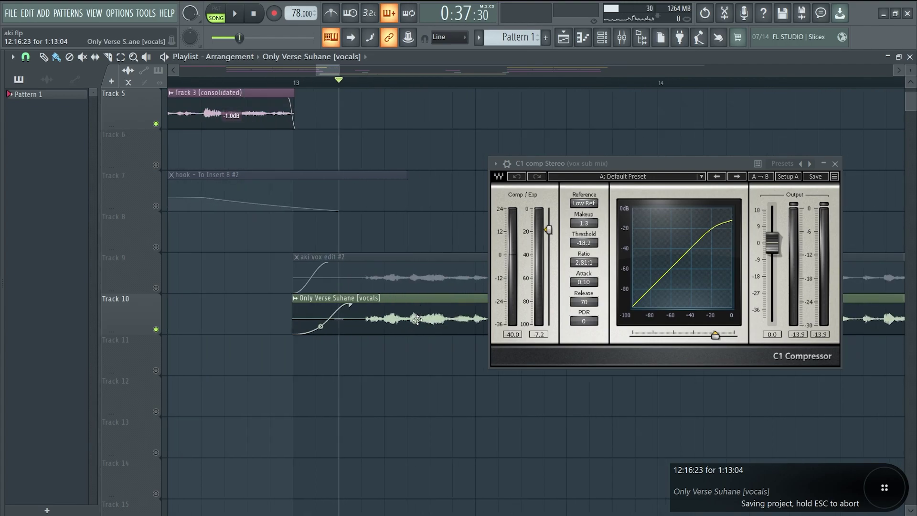
pyautogui.press('F9')
pyautogui.press('space')
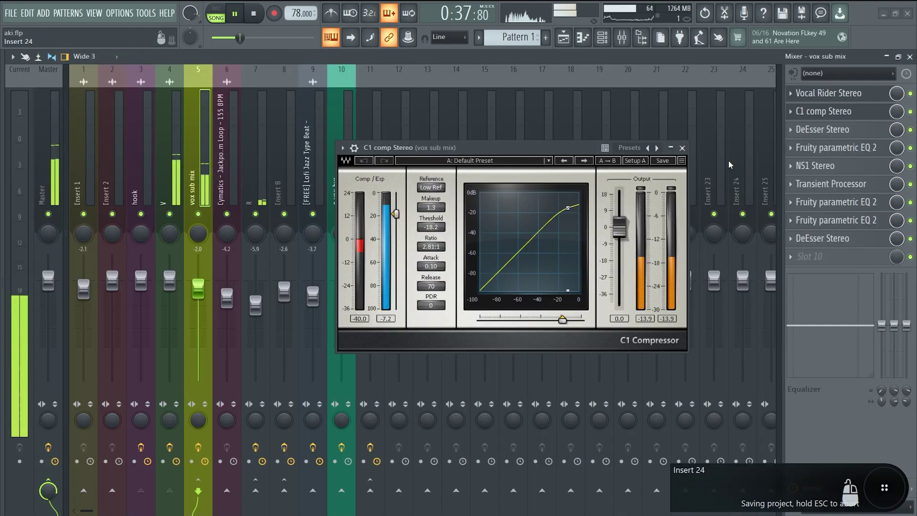
# Compare the verse vocals with C1 comp Stereo bypassed and active.
pyautogui.click(910, 113)
pyautogui.click(910, 113)
pyautogui.press('space')
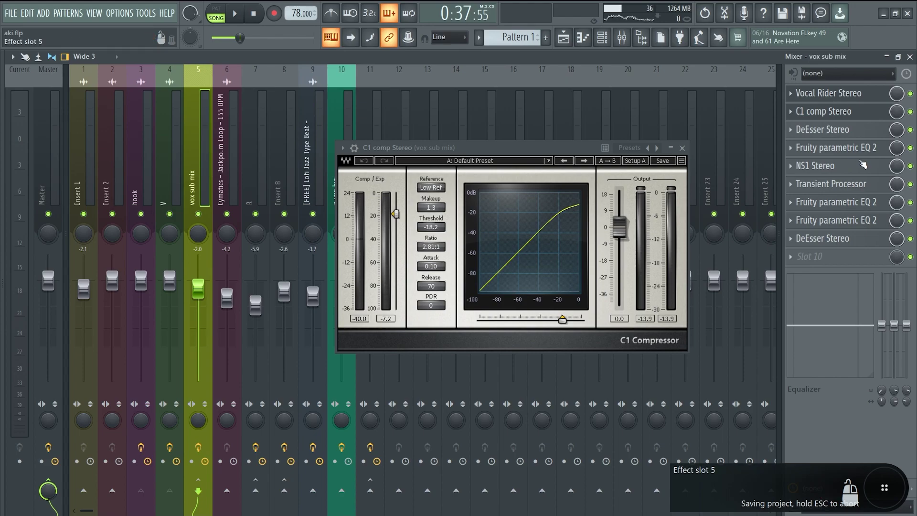
# Bypass C1 comp Stereo and view the uncompressed vocals in the slot 7 Fruity parametric EQ 2 during playback.
pyautogui.click(910, 112)
pyautogui.click(830, 205)
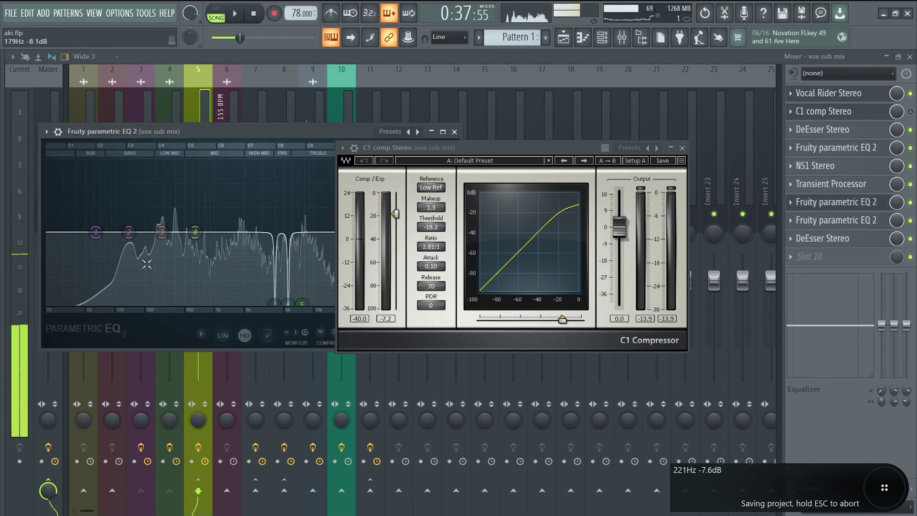
pyautogui.press('space')
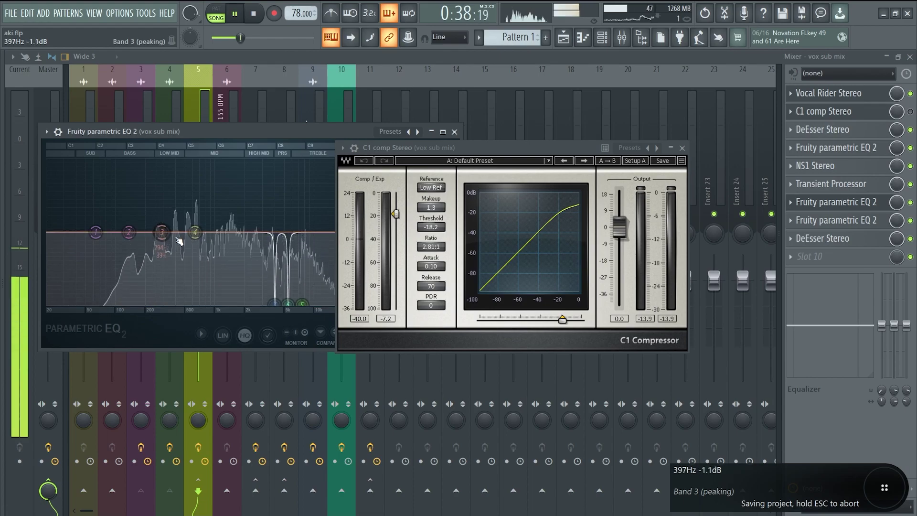
pyautogui.press('space')
# Place the EQ and compressor windows side by side and examine the verse vocals' frequency spectrum during short playbacks.
pyautogui.moveTo(410, 147); pyautogui.dragTo(611, 166)
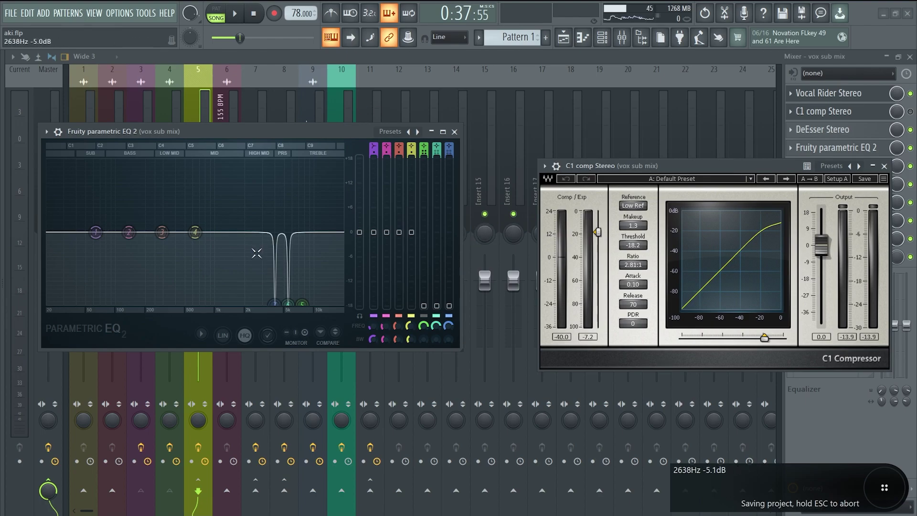
pyautogui.moveTo(223, 128); pyautogui.dragTo(288, 127)
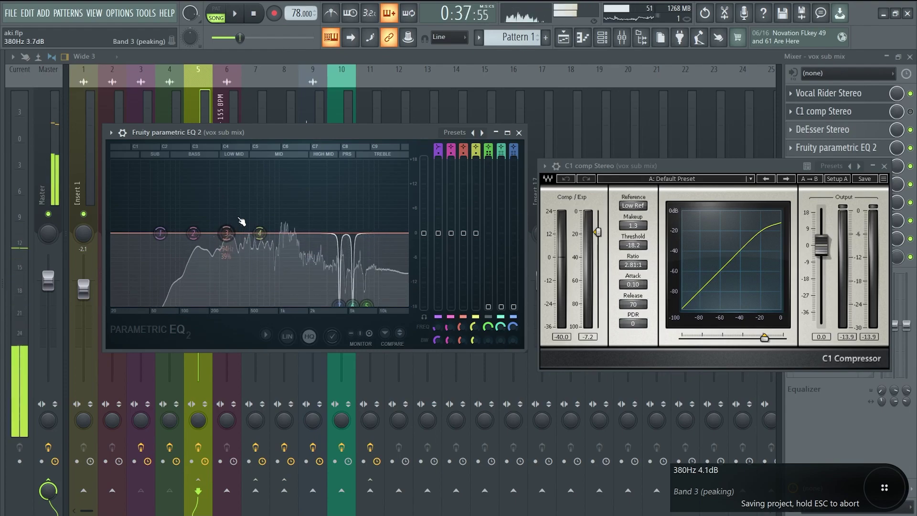
pyautogui.press('space')
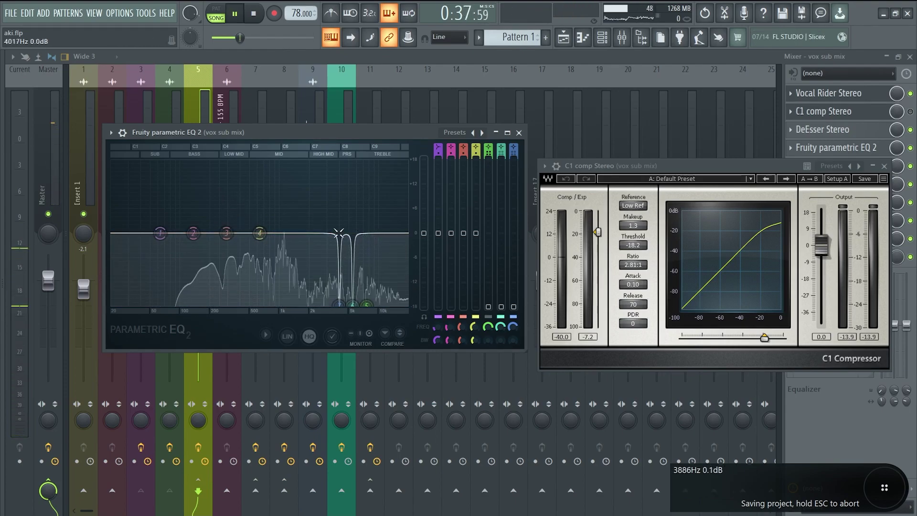
pyautogui.press('space')
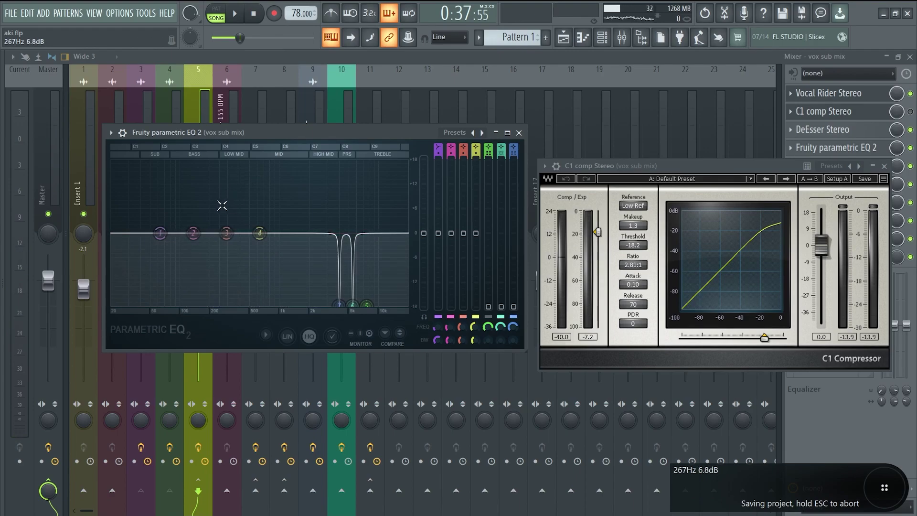
pyautogui.press('space')
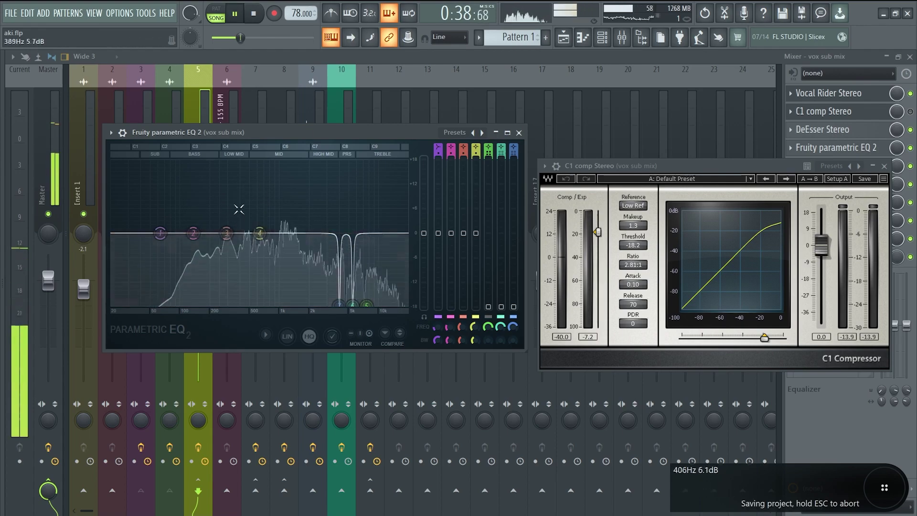
pyautogui.press('space')
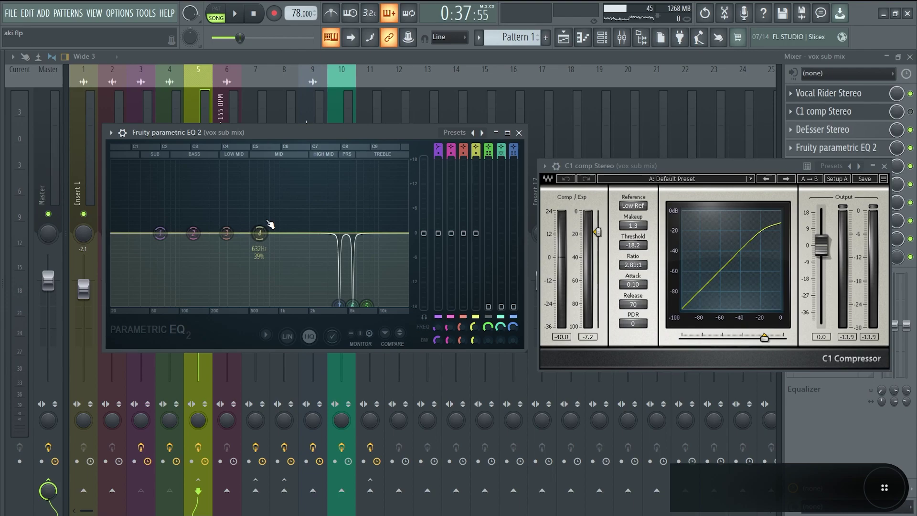
# Save the project and re-enable C1 comp Stereo while playing the verse vocals.
pyautogui.hotkey('ctrl', 's')
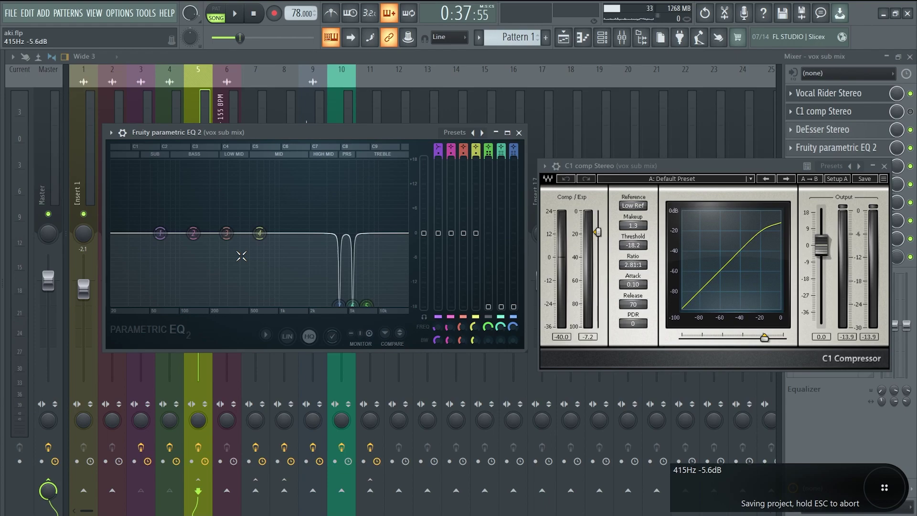
pyautogui.press('space')
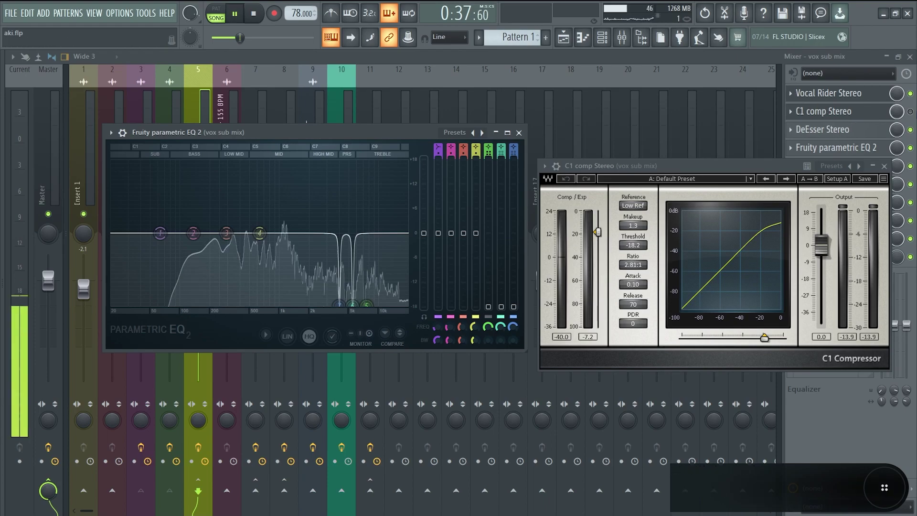
pyautogui.click(910, 111)
pyautogui.press('space')
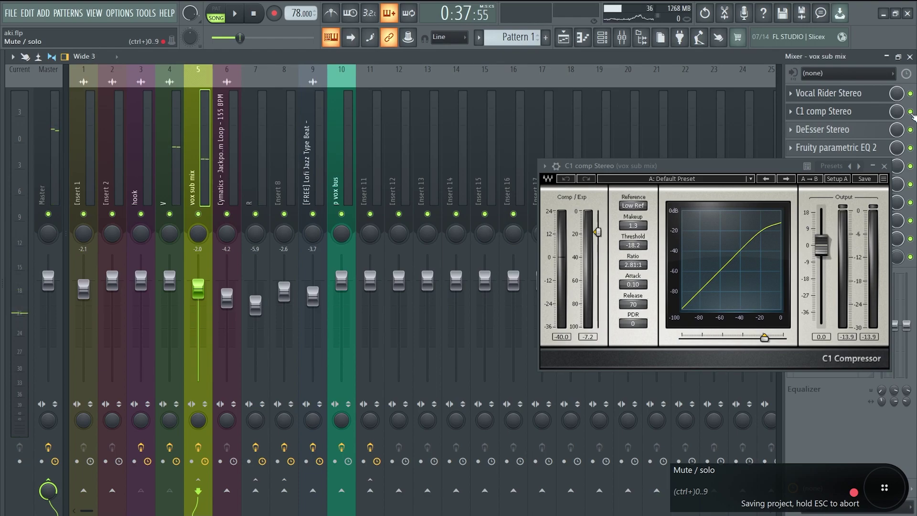
# Play the verse vocals once more to check the compression and close the C1 comp Stereo window.
pyautogui.press('space')
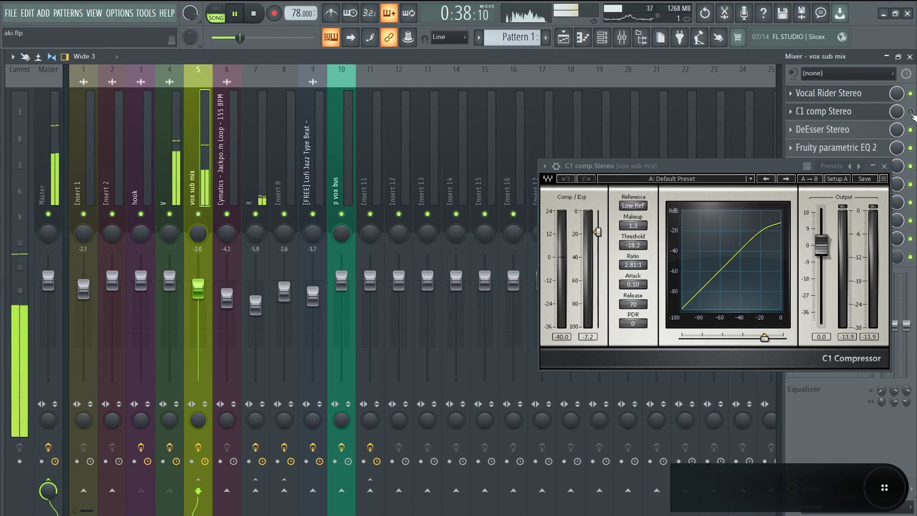
pyautogui.click(884, 166)
pyautogui.press('space')
# Open DeEsser Stereo in slot 3 and compare the verse vocals with it active and bypassed.
pyautogui.click(832, 132)
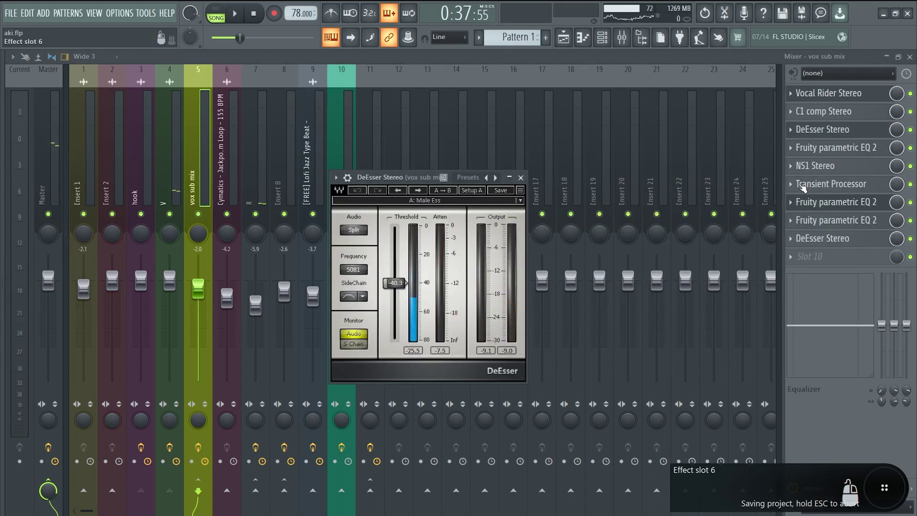
pyautogui.press('space')
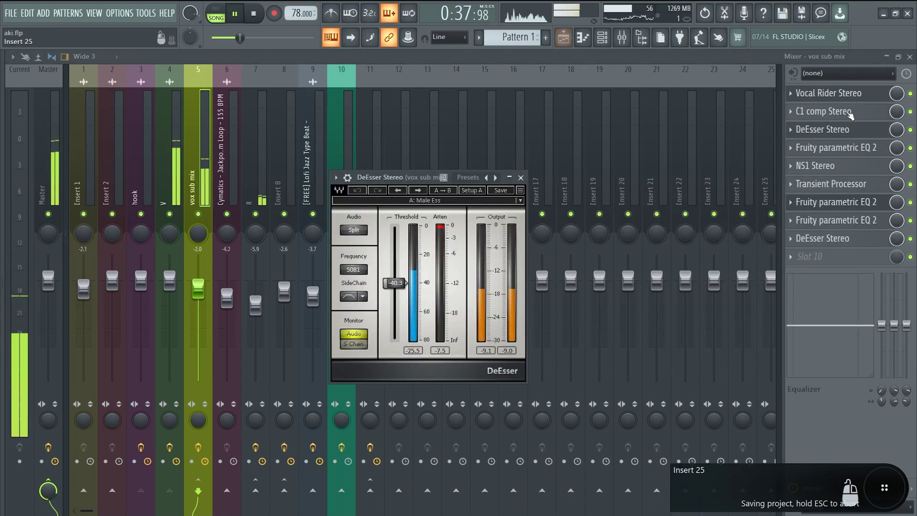
pyautogui.press('space')
pyautogui.click(910, 131)
pyautogui.press('space')
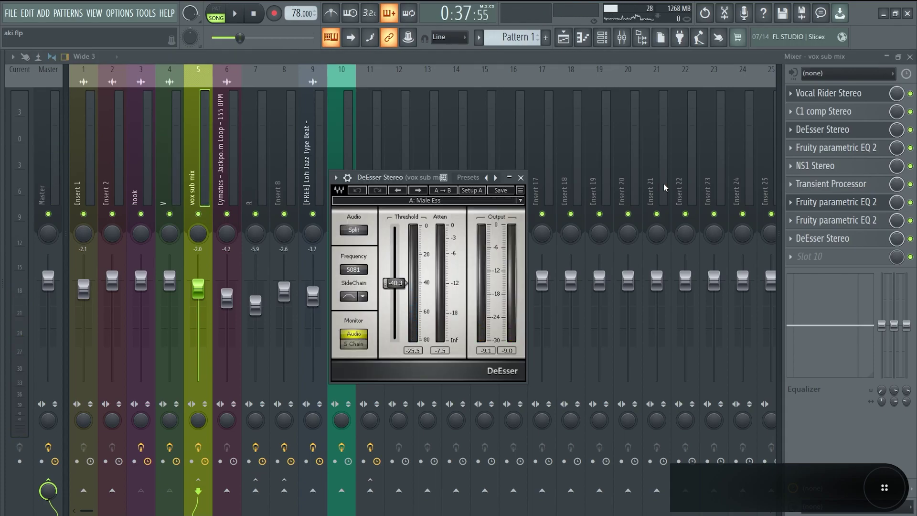
# Save the project and open the Fruity parametric EQ 2 in slot 4 of the vox sub mix track.
pyautogui.hotkey('ctrl', 's')
pyautogui.click(831, 130)
pyautogui.click(840, 151)
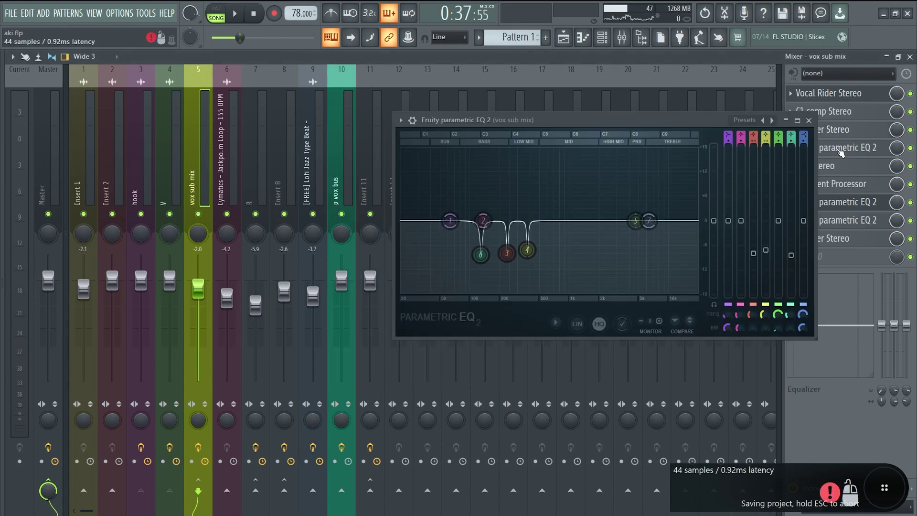
# Detach the EQ window, move it clear of the effect slots and play the verse vocals through it.
pyautogui.click(400, 120)
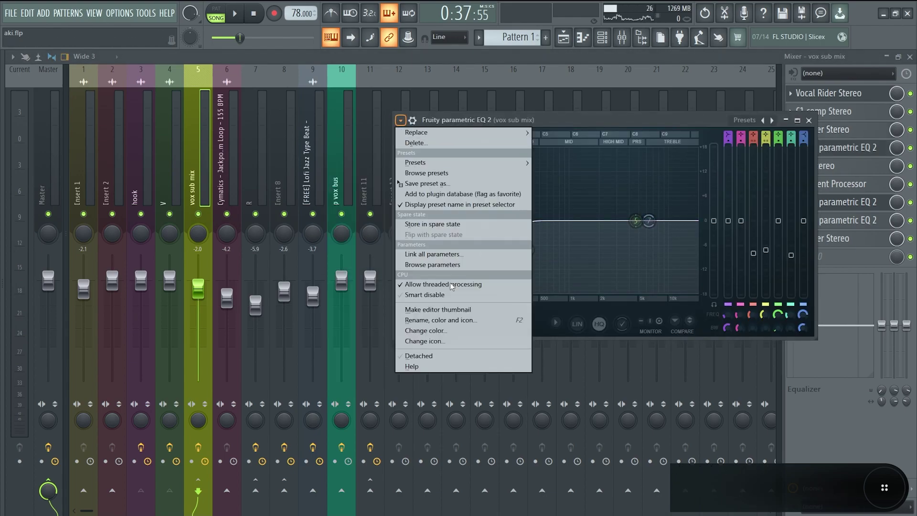
pyautogui.click(433, 357)
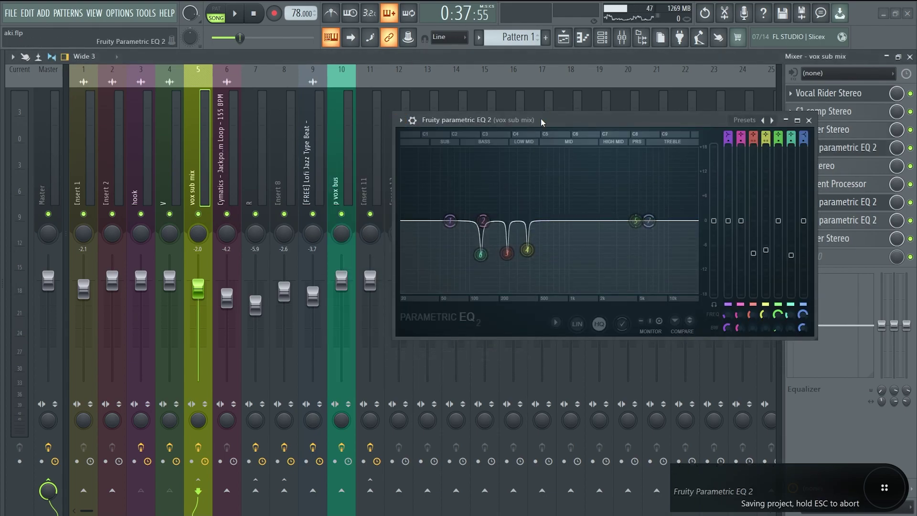
pyautogui.moveTo(541, 119); pyautogui.dragTo(484, 128)
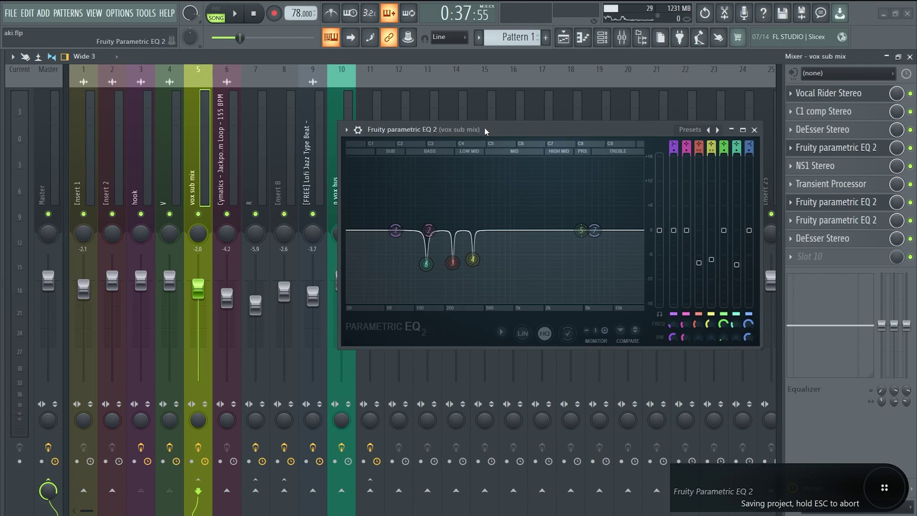
pyautogui.press('space')
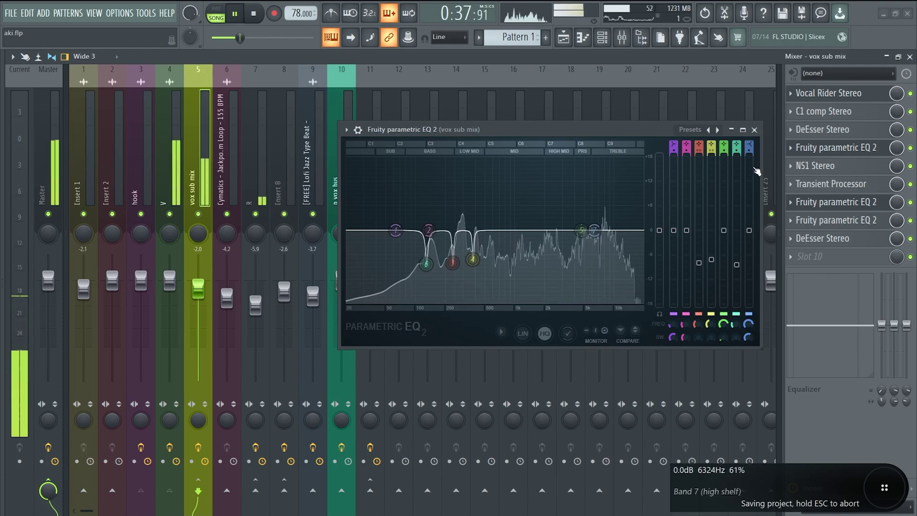
# Compare the verse vocals with the slot 4 Fruity parametric EQ 2 active and bypassed on the vox sub mix track.
pyautogui.click(912, 148)
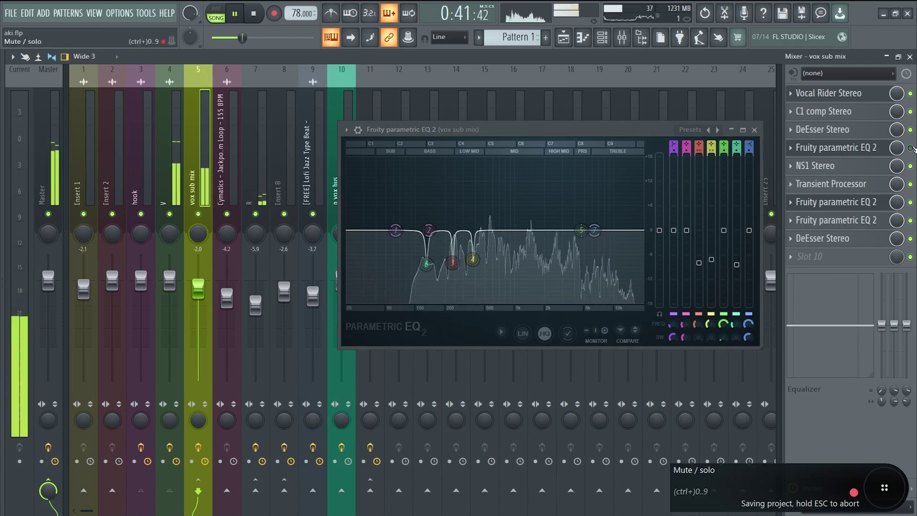
pyautogui.press('space')
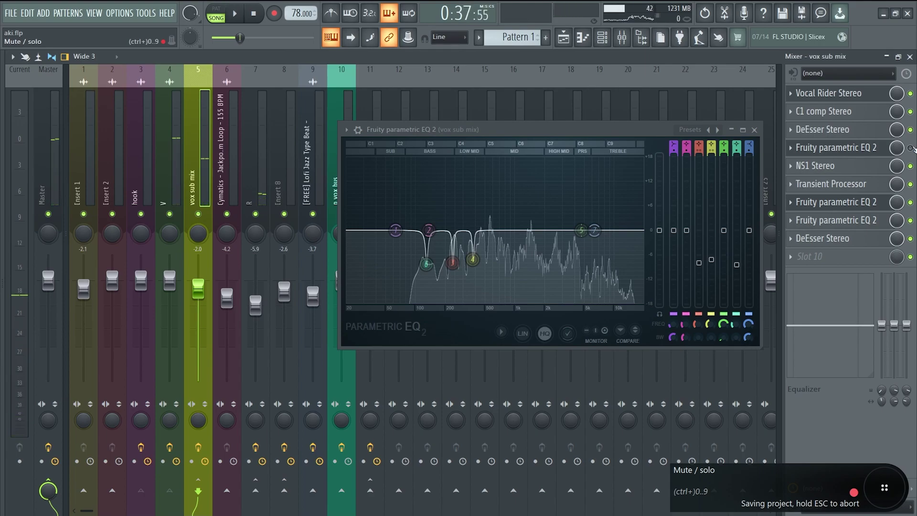
pyautogui.press('space')
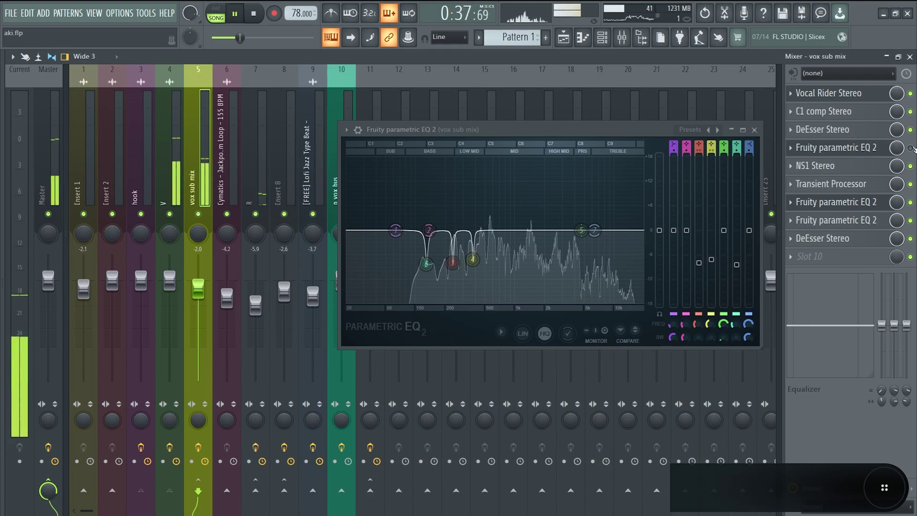
pyautogui.click(912, 148)
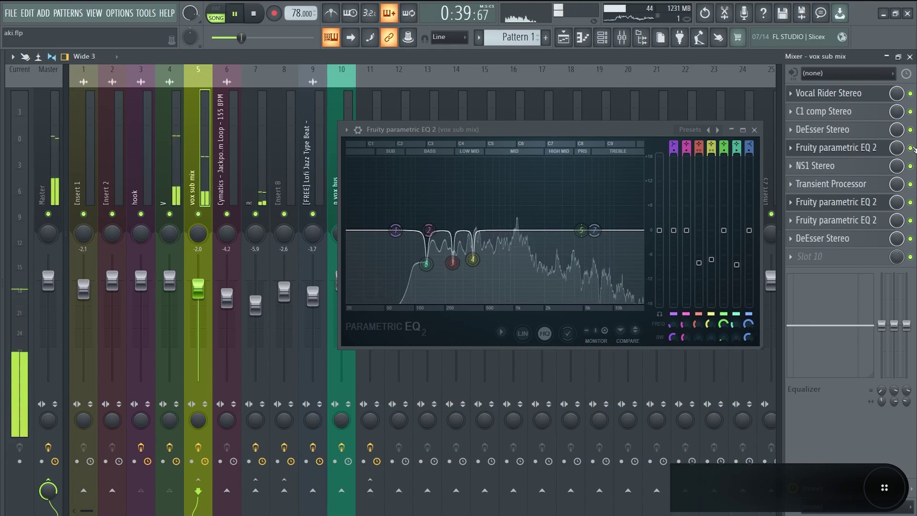
pyautogui.click(913, 148)
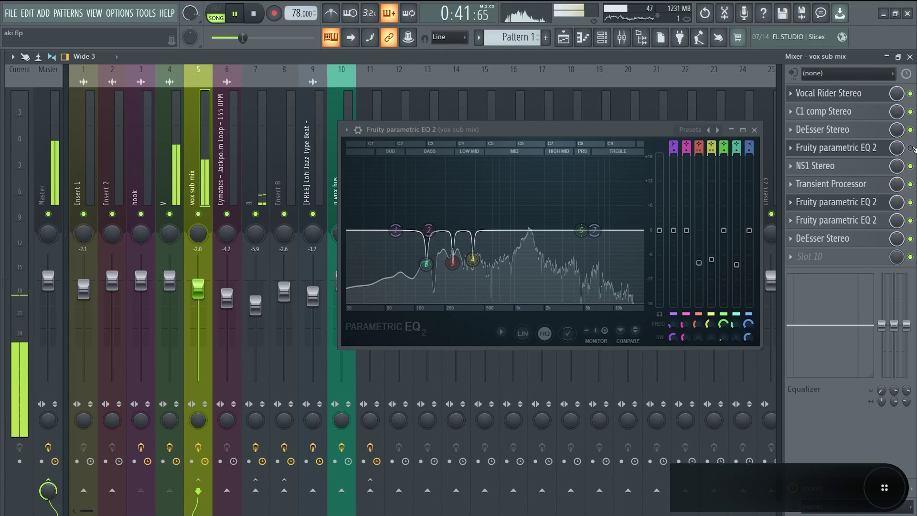
pyautogui.press('space')
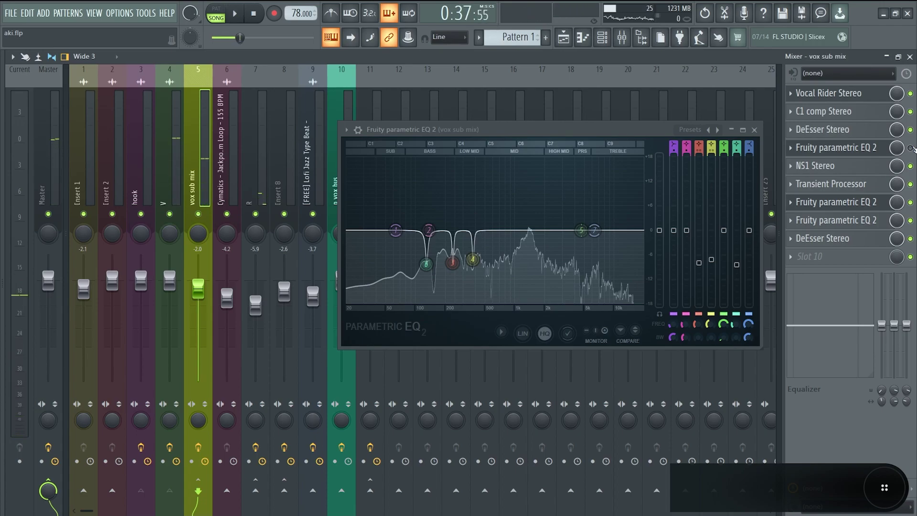
# Unmute the lofi jazz beat on Track 1 of the playlist and play it with the verse vocals.
pyautogui.click(220, 150)
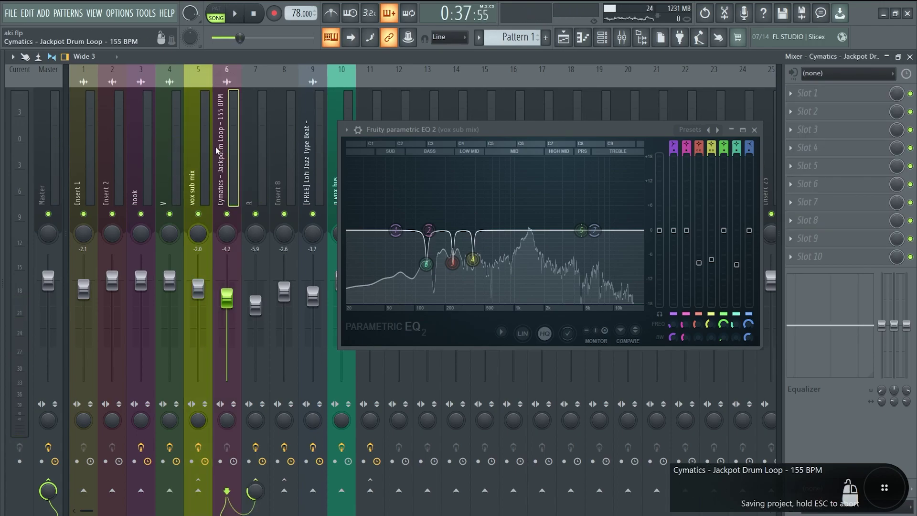
pyautogui.click(198, 153)
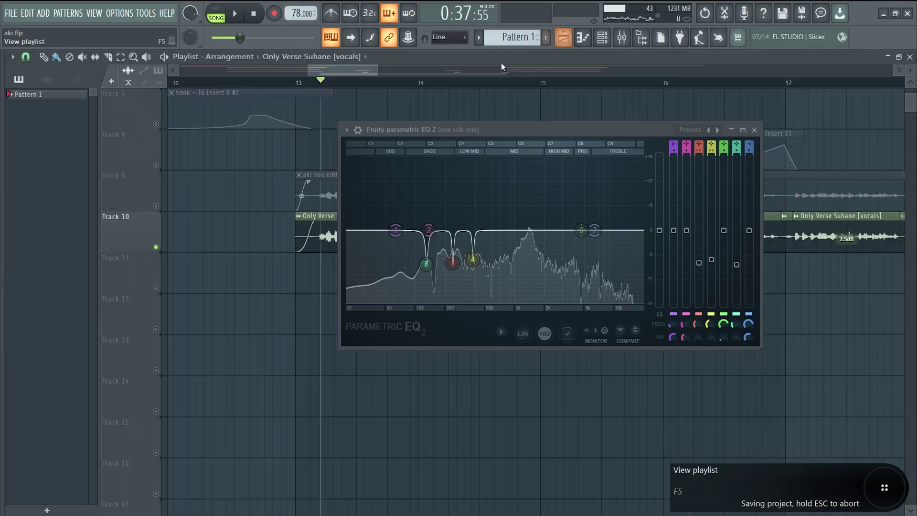
pyautogui.click(563, 37)
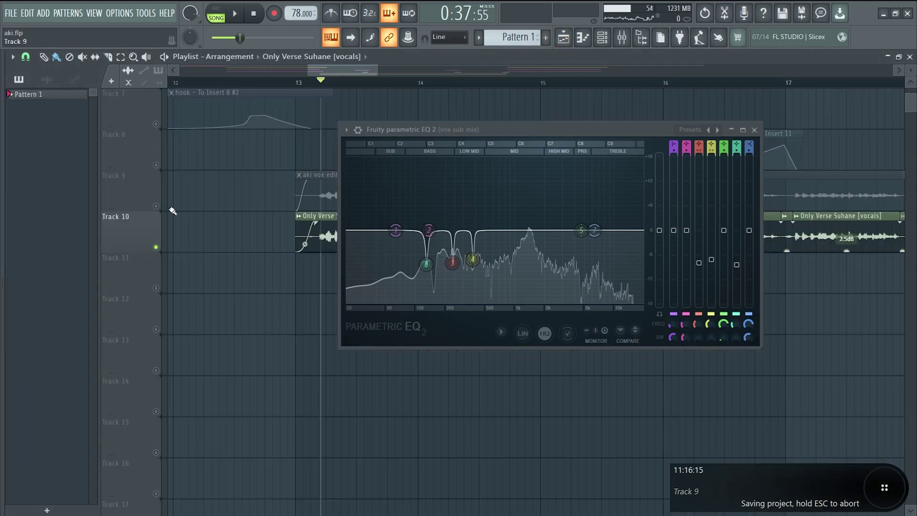
pyautogui.scroll(6, 162, 192)
pyautogui.press('space')
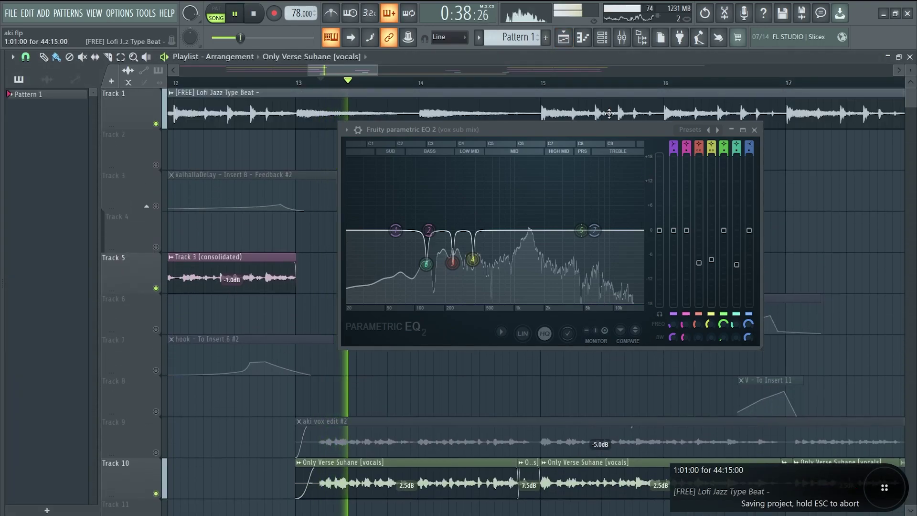
# Return to the mixer and compare the verse vocals over the beat with the slot 4 EQ bypassed and active.
pyautogui.click(620, 38)
pyautogui.press('space')
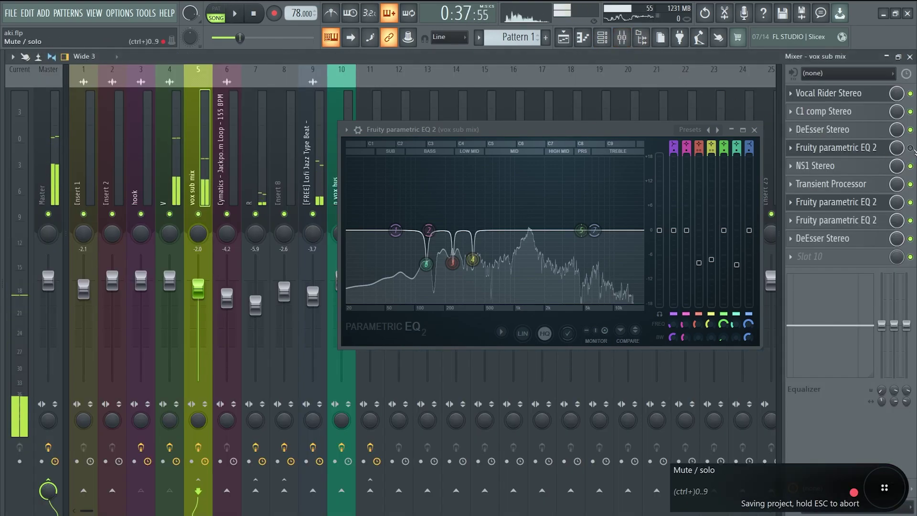
pyautogui.press('space')
pyautogui.press('space')
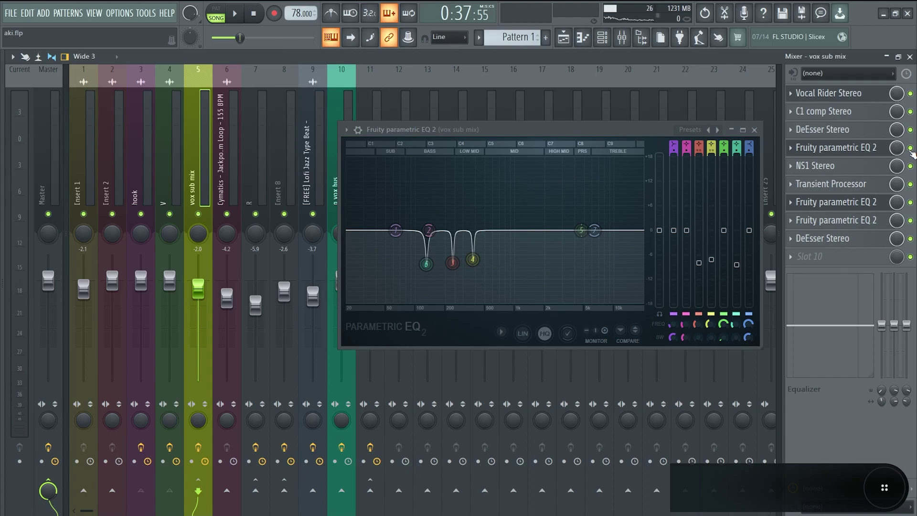
pyautogui.press('space')
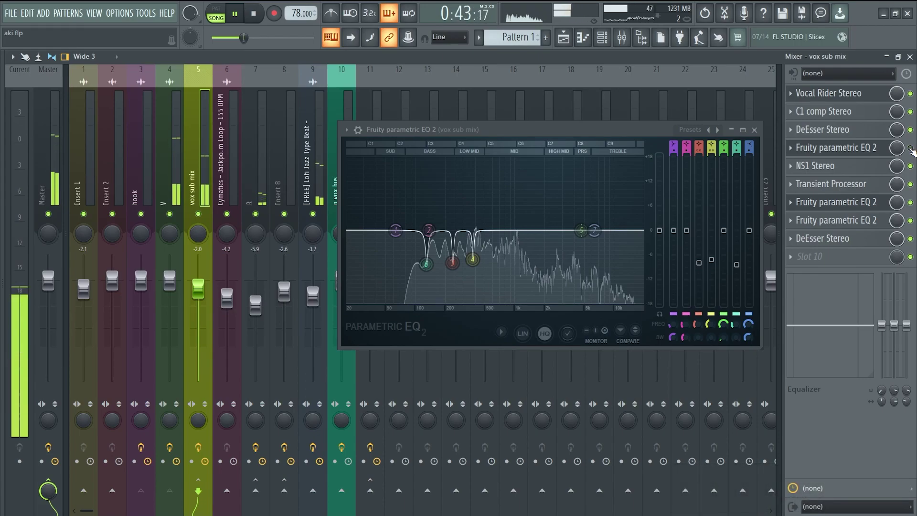
pyautogui.press('space')
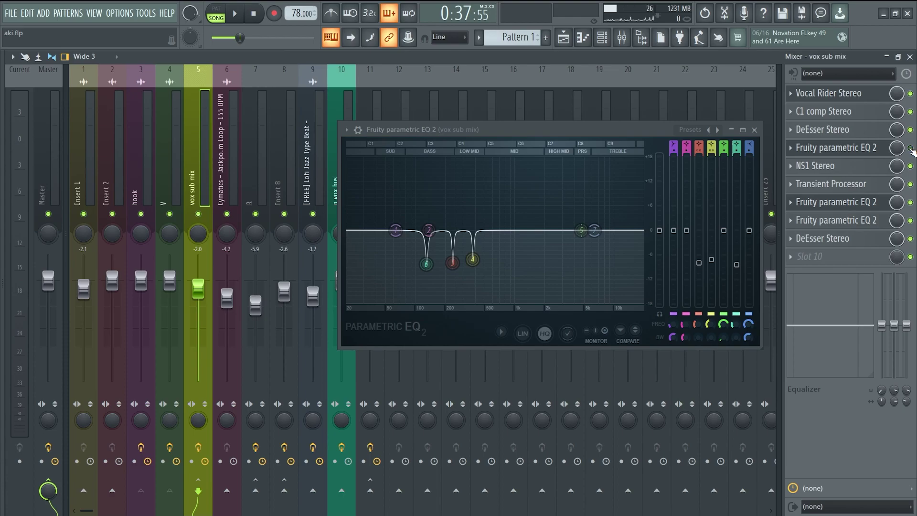
# Save the project with the EQ window closed and compare the verse vocals with NS1 Stereo bypassed and active.
pyautogui.hotkey('ctrl', 's')
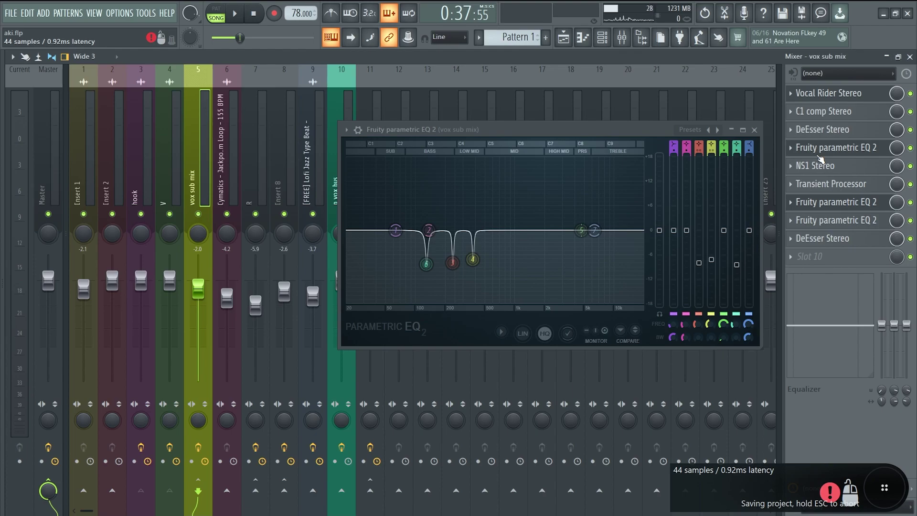
pyautogui.click(754, 130)
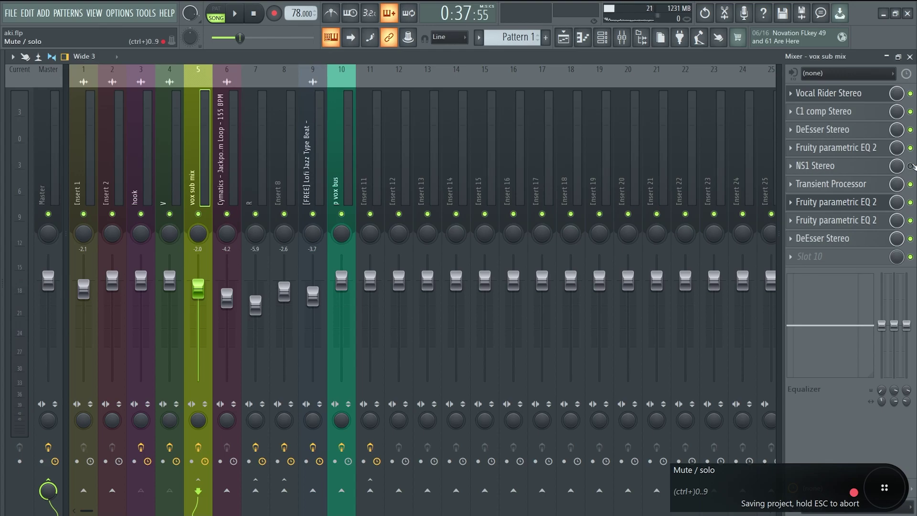
pyautogui.press('space')
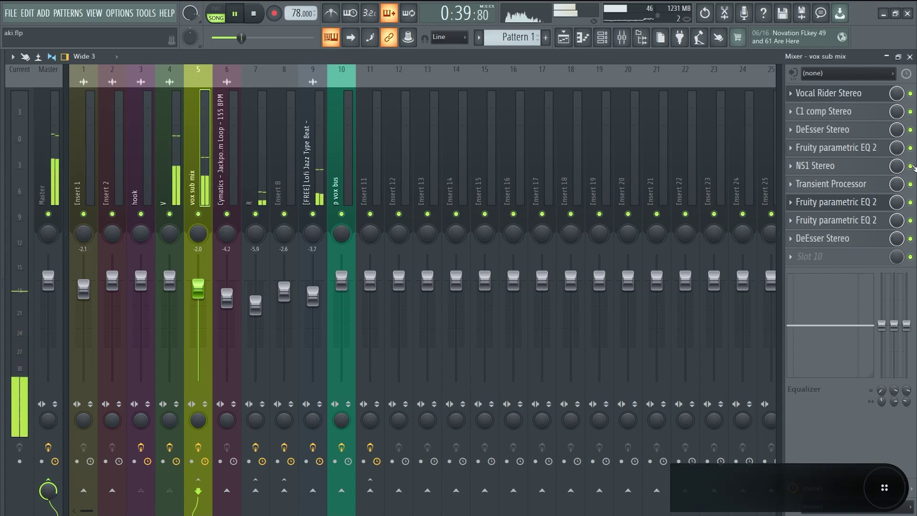
pyautogui.press('space')
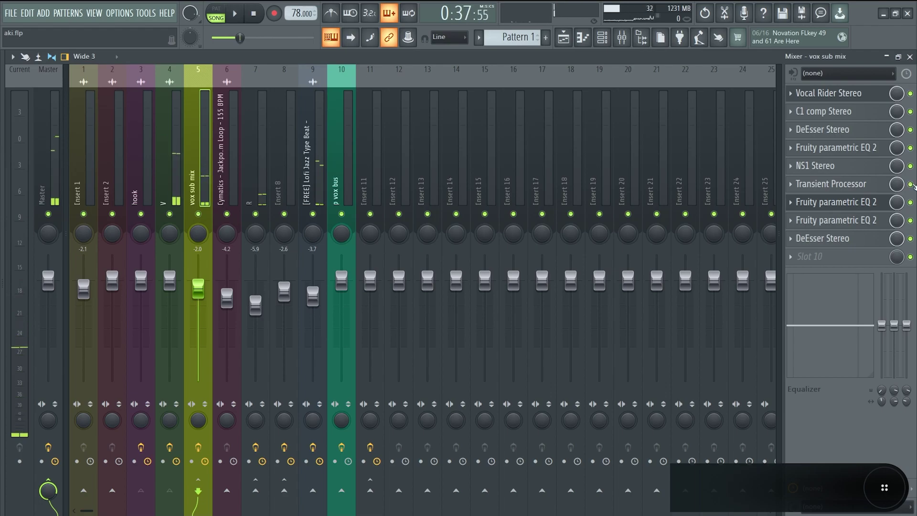
# Mute the lofi jazz beat on Track 1 in the playlist and play the hook vocals from bar 5.
pyautogui.click(564, 38)
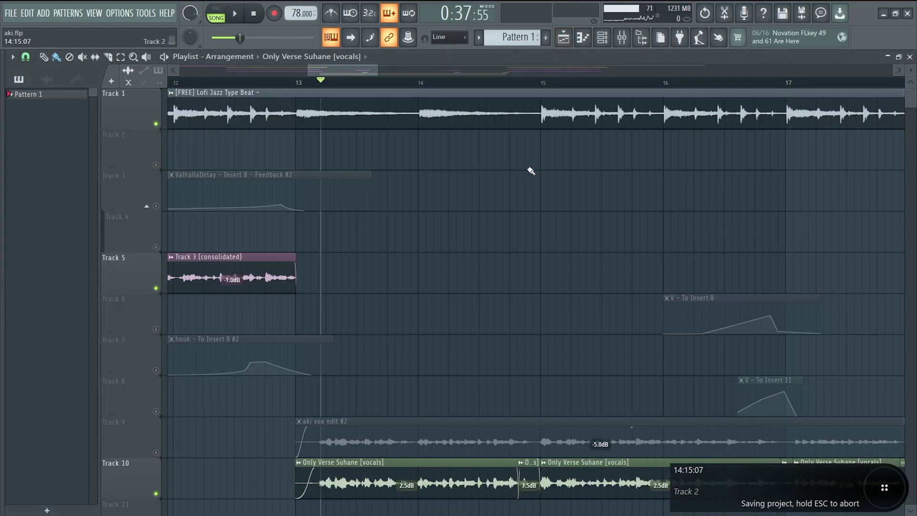
pyautogui.scroll(-4, 518, 161)
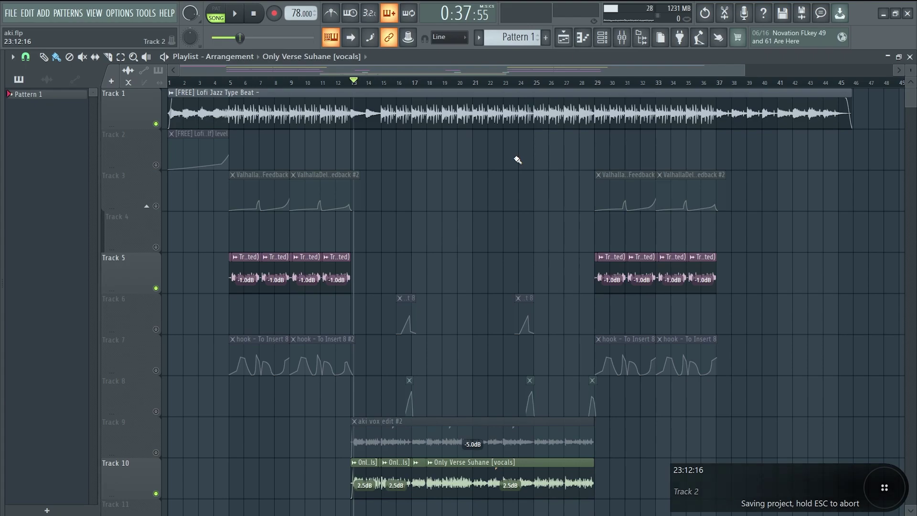
pyautogui.click(228, 82)
pyautogui.press('space')
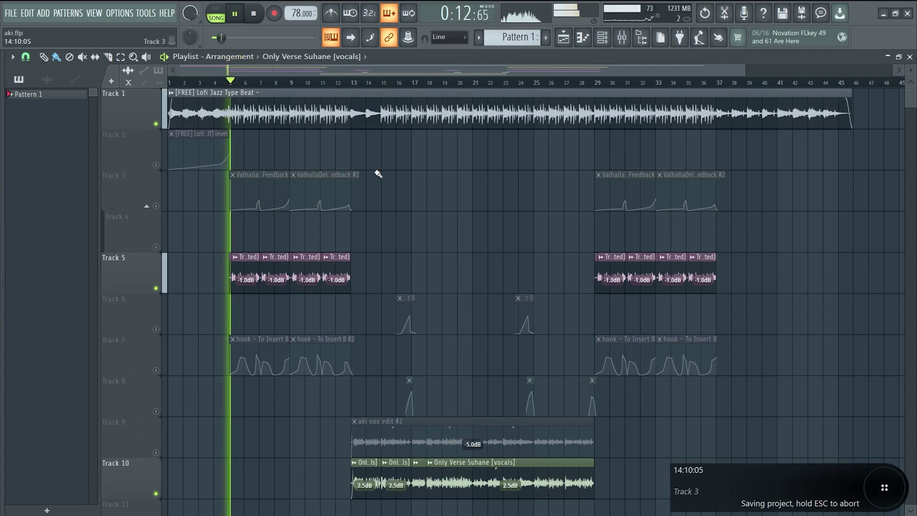
pyautogui.press('space')
pyautogui.click(155, 124)
pyautogui.press('space')
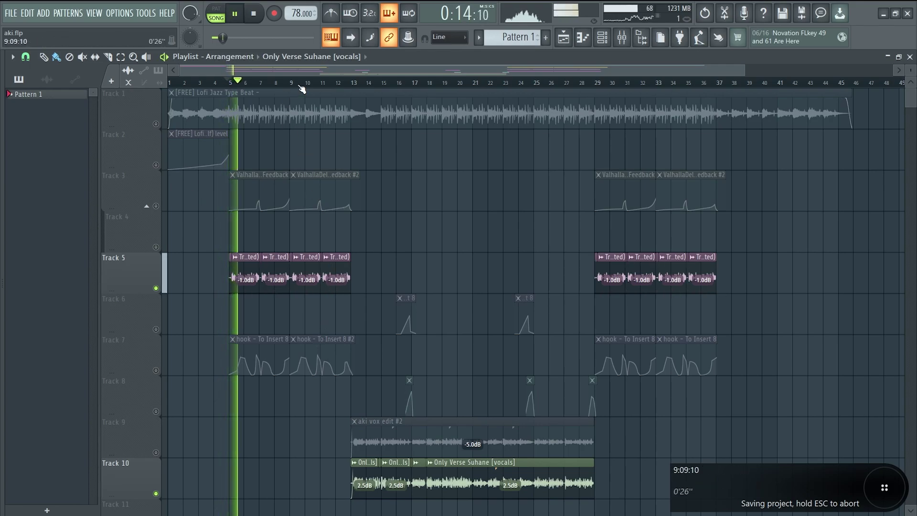
pyautogui.press('space')
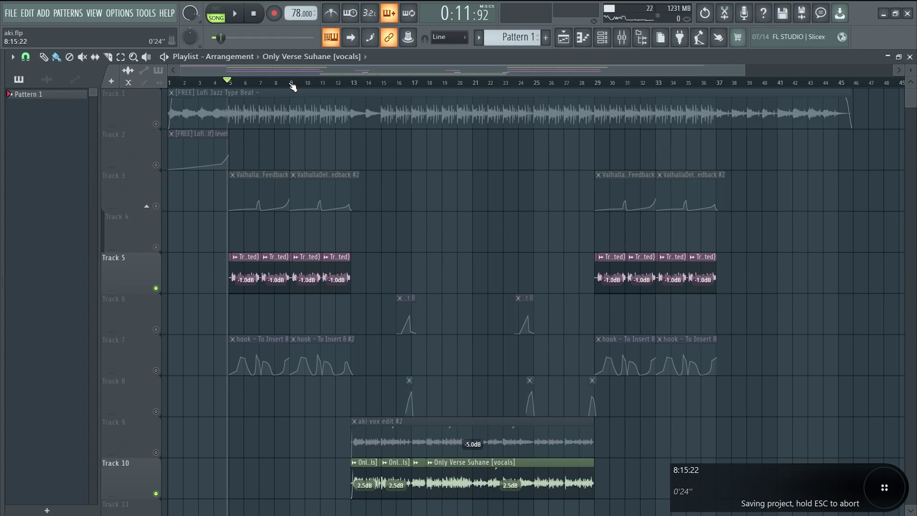
# Audition the verse vocals around bar 15 and set the playhead back inside the first hook section.
pyautogui.click(384, 82)
pyautogui.press('space')
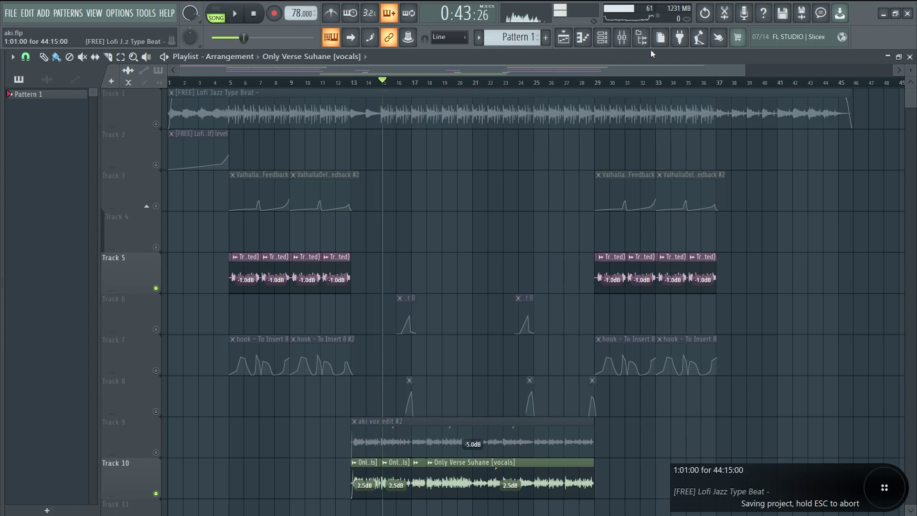
pyautogui.click(240, 80)
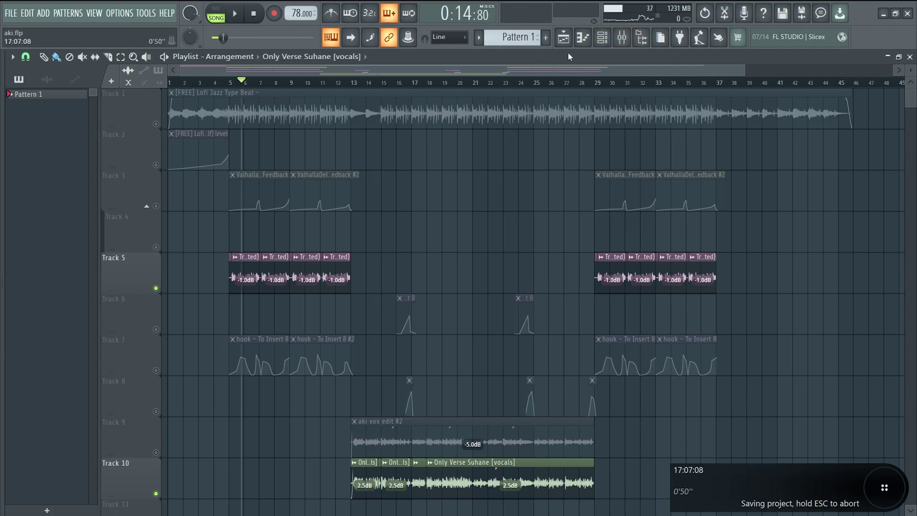
# Select the hook track in the mixer and play the hook vocals through its effects.
pyautogui.click(622, 37)
pyautogui.click(608, 42)
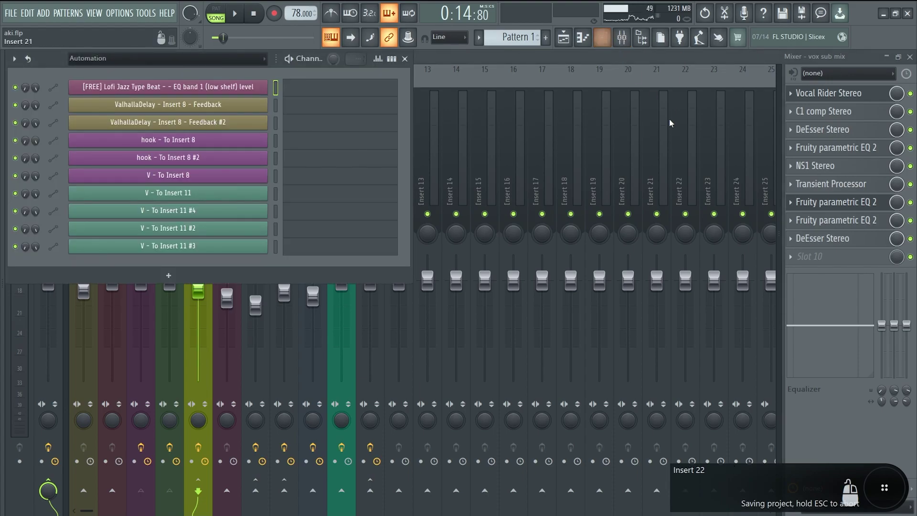
pyautogui.click(622, 37)
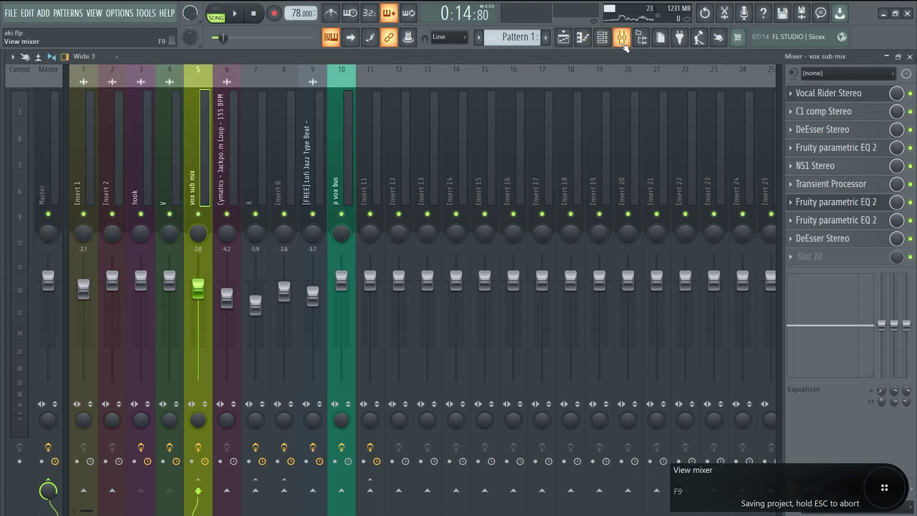
pyautogui.click(146, 168)
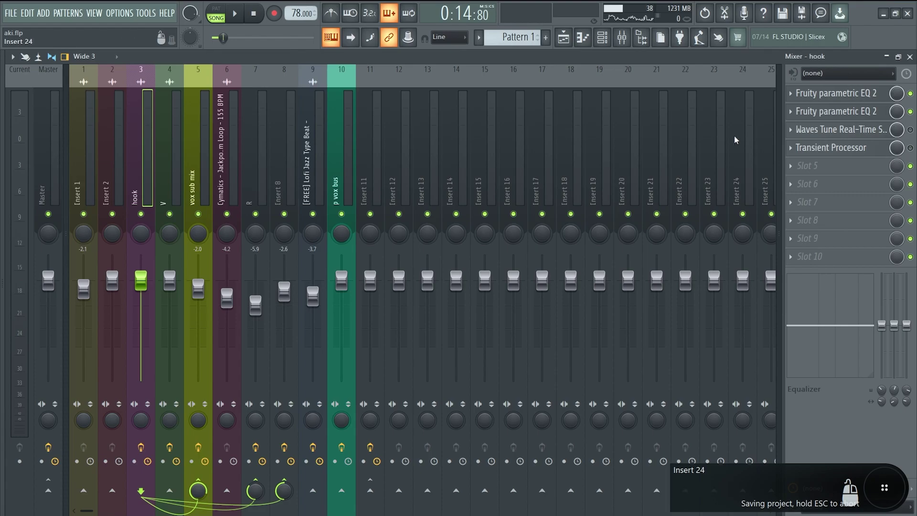
pyautogui.press('space')
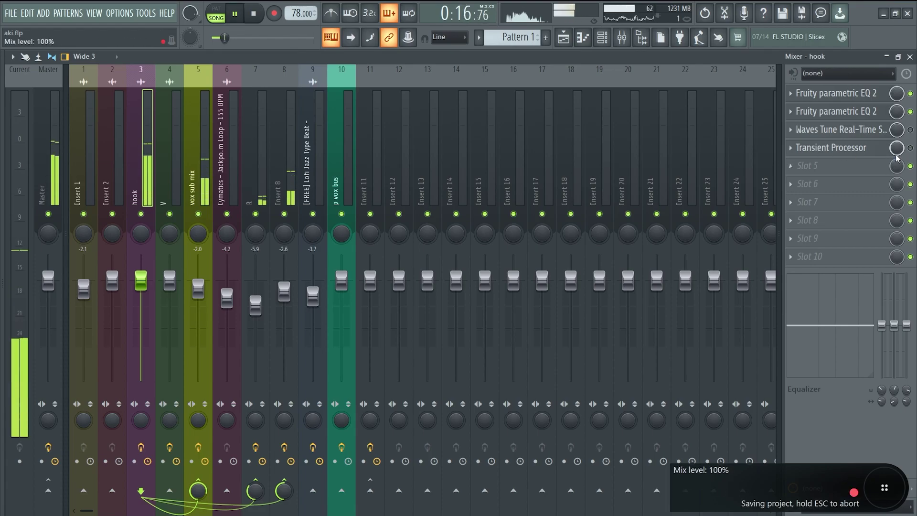
pyautogui.press('space')
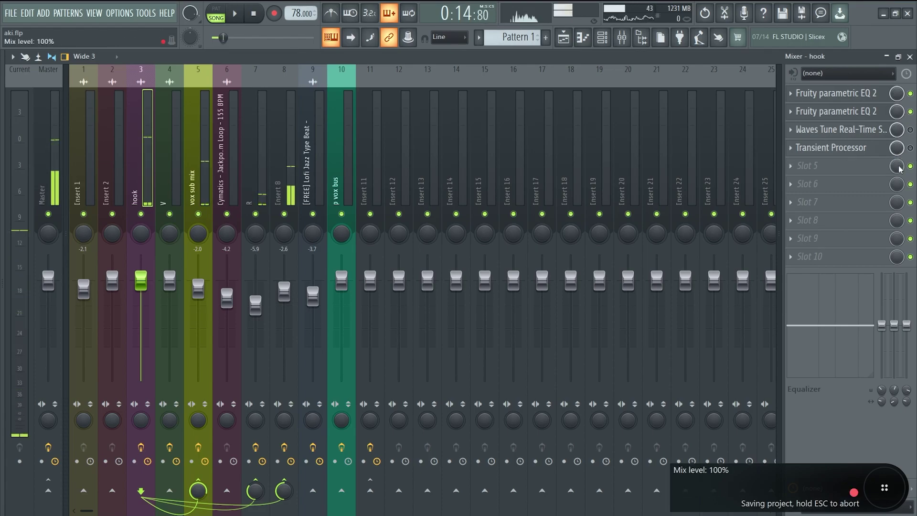
# Open both Fruity parametric EQ 2 effects on the hook track and play the hook vocals through them.
pyautogui.click(844, 98)
pyautogui.press('space')
pyautogui.press('space')
pyautogui.click(844, 111)
pyautogui.press('space')
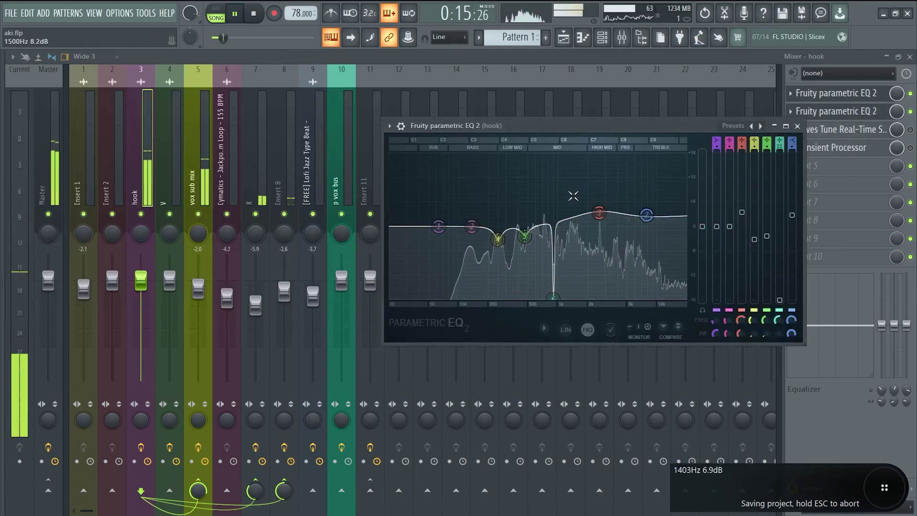
pyautogui.press('Escape')
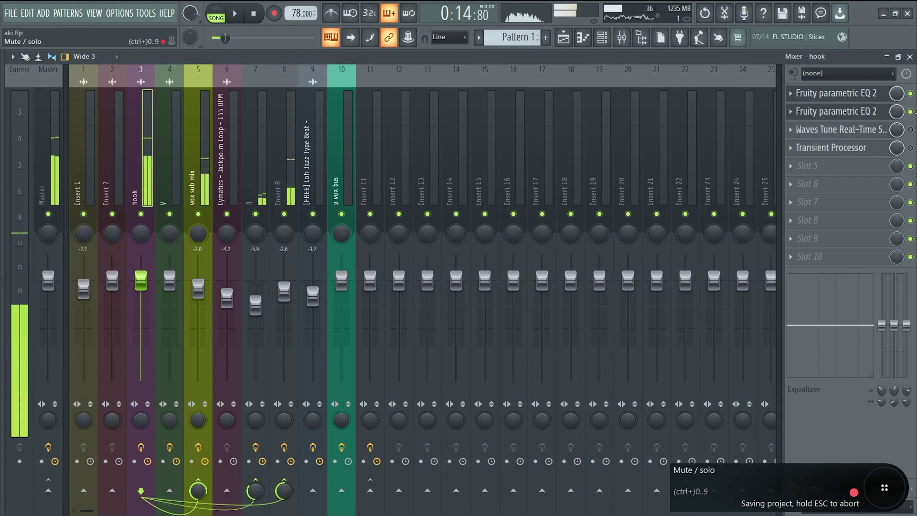
pyautogui.press('space')
# Close both Fruity parametric EQ 2 windows of the hook track and bring back the mixer.
pyautogui.click(897, 58)
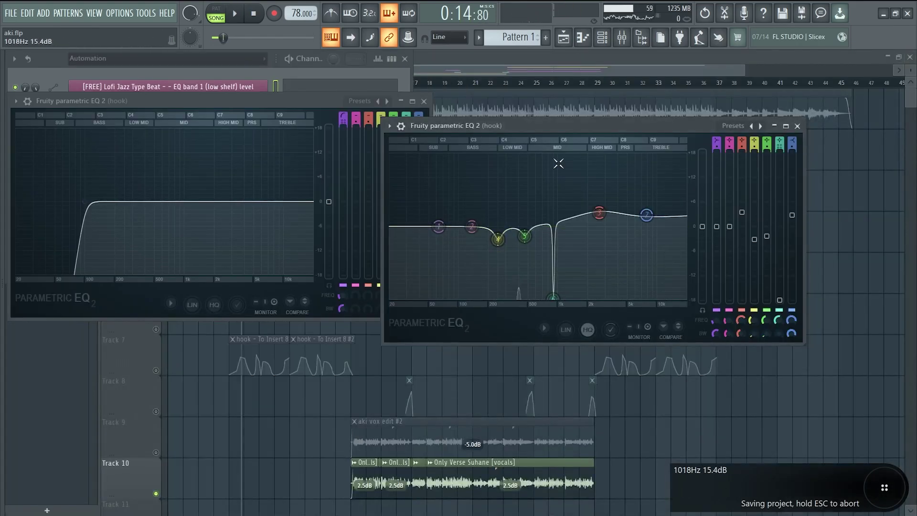
pyautogui.press('Escape')
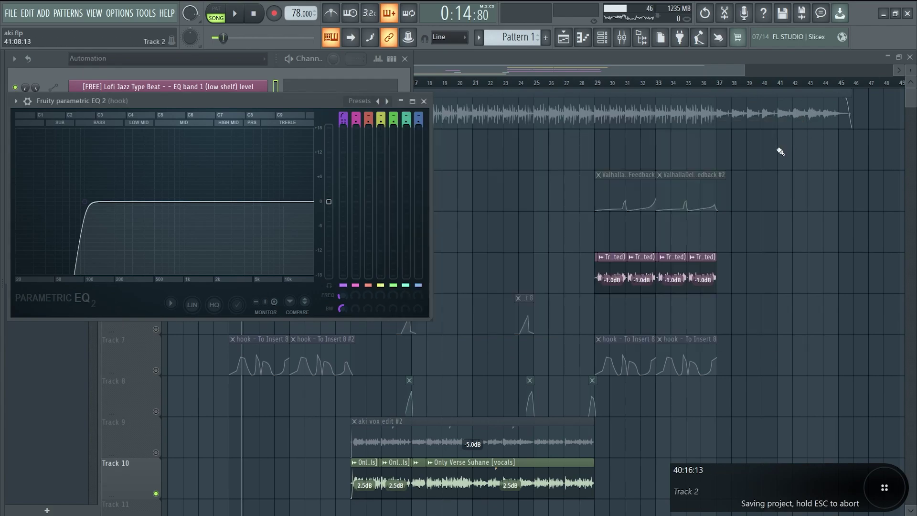
pyautogui.press('Escape')
pyautogui.click(622, 36)
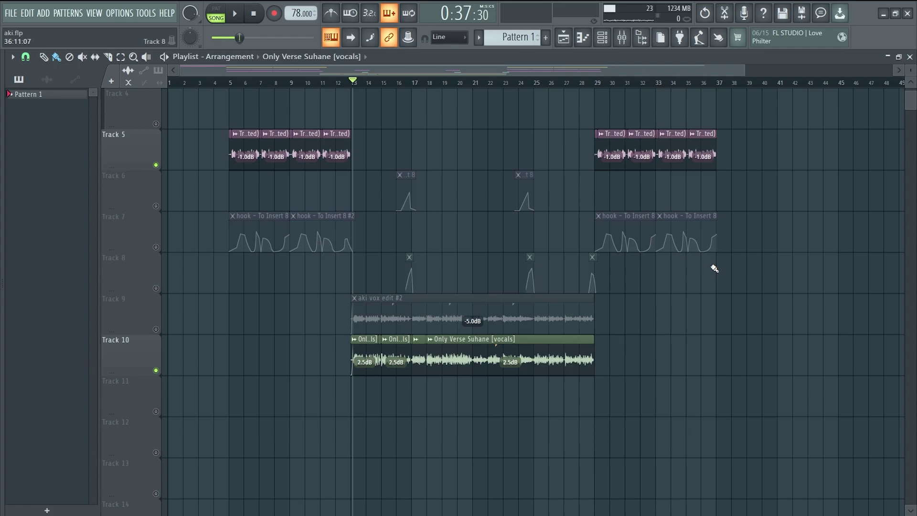
# Save the project and compare the effect chains on the V, hook and vox sub mix tracks in the mixer.
pyautogui.hotkey('ctrl', 's')
pyautogui.click(622, 37)
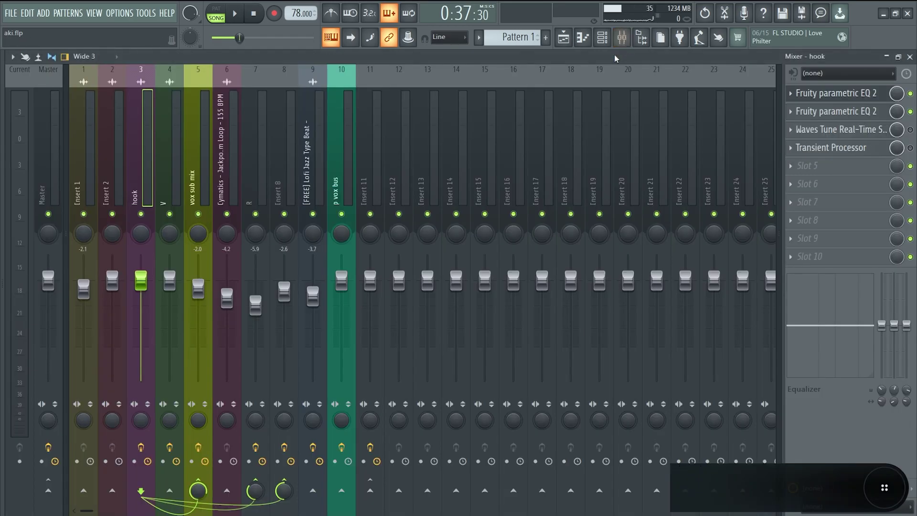
pyautogui.click(168, 165)
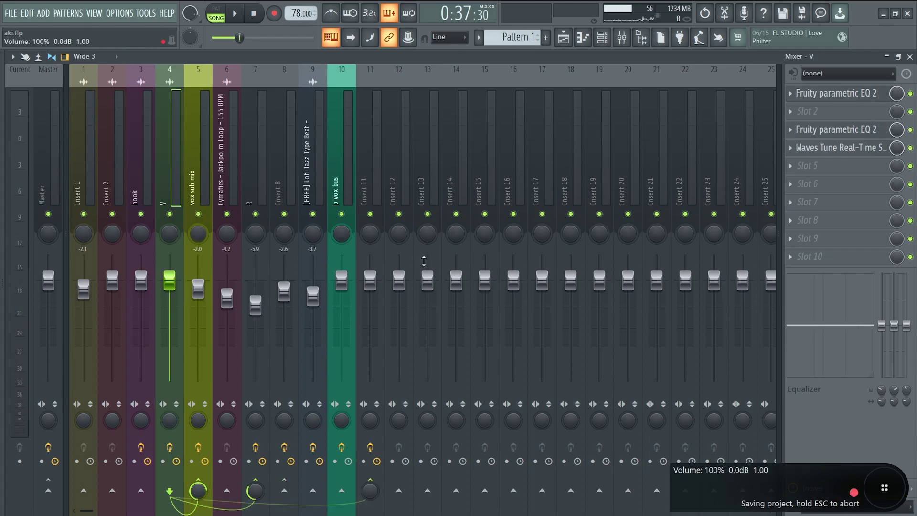
pyautogui.click(144, 180)
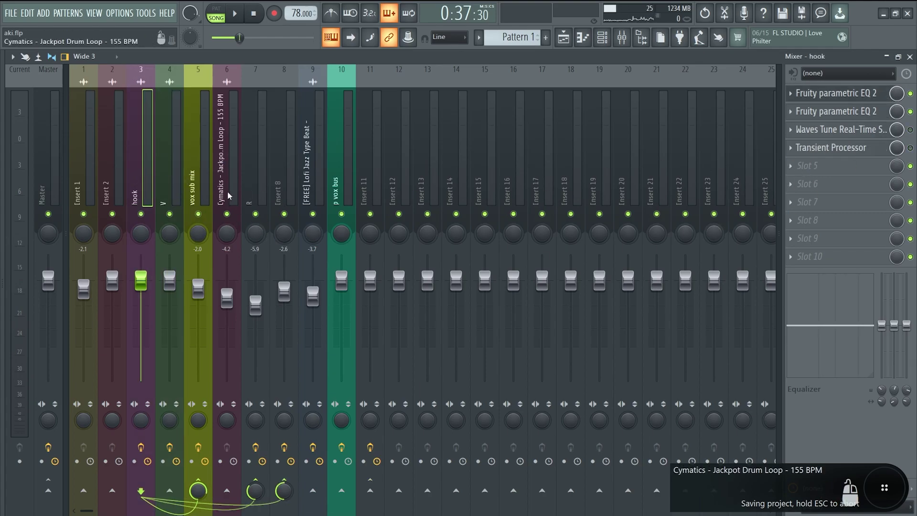
pyautogui.click(196, 177)
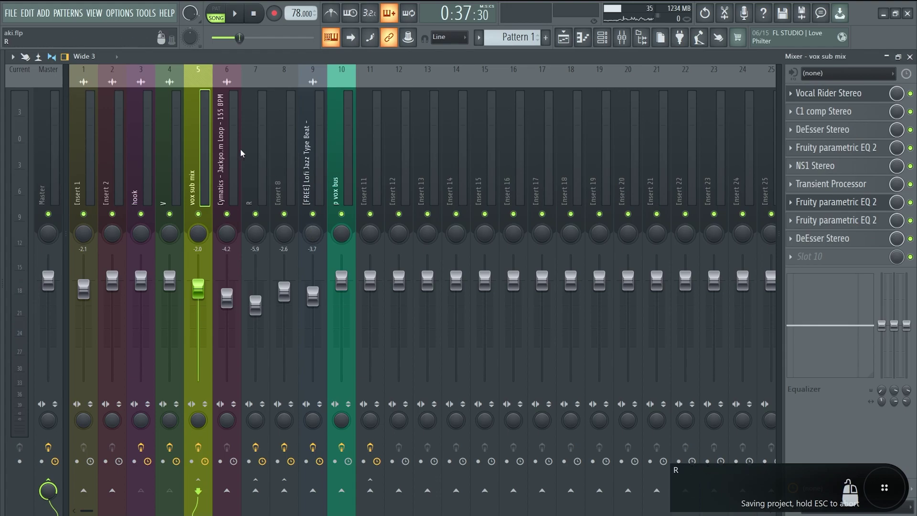
pyautogui.click(167, 171)
pyautogui.click(139, 173)
pyautogui.click(164, 175)
# Inspect the second Fruity parametric EQ 2 and the Waves Tune Real-Time settings on the V track, closing each window.
pyautogui.click(863, 133)
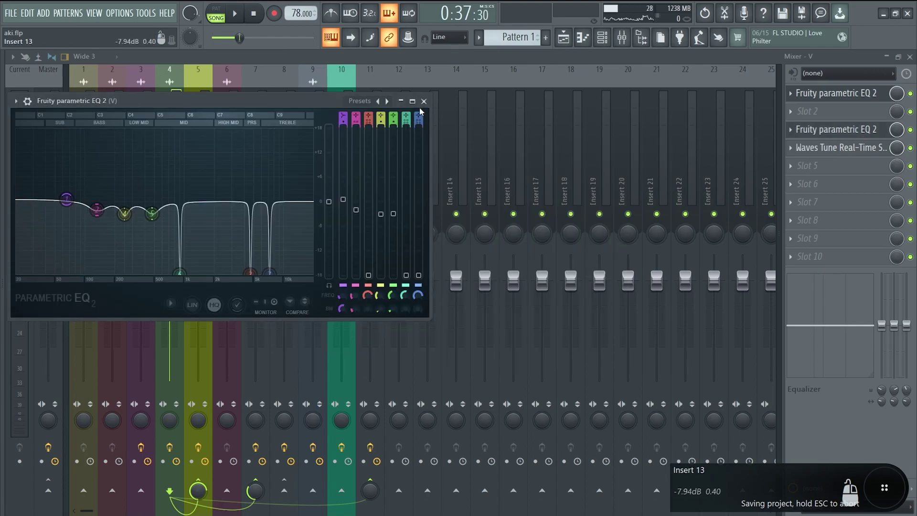
pyautogui.click(424, 101)
pyautogui.click(812, 147)
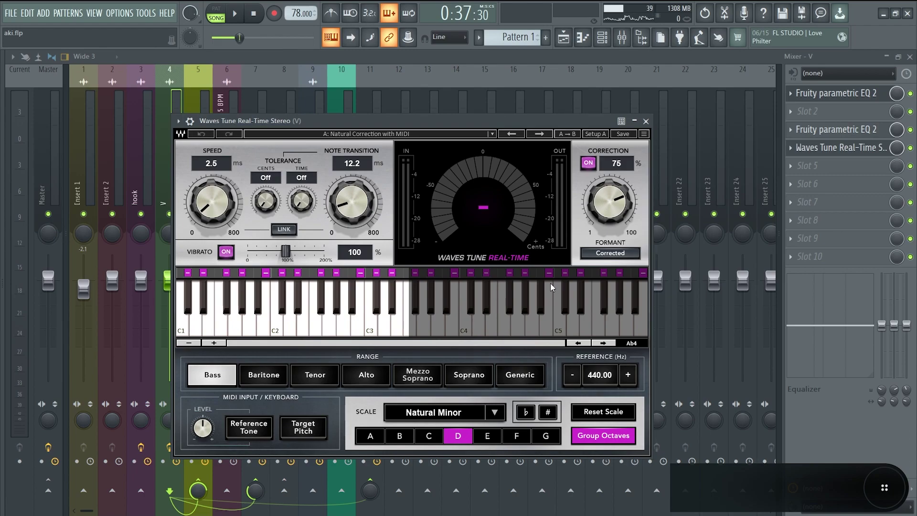
pyautogui.click(646, 121)
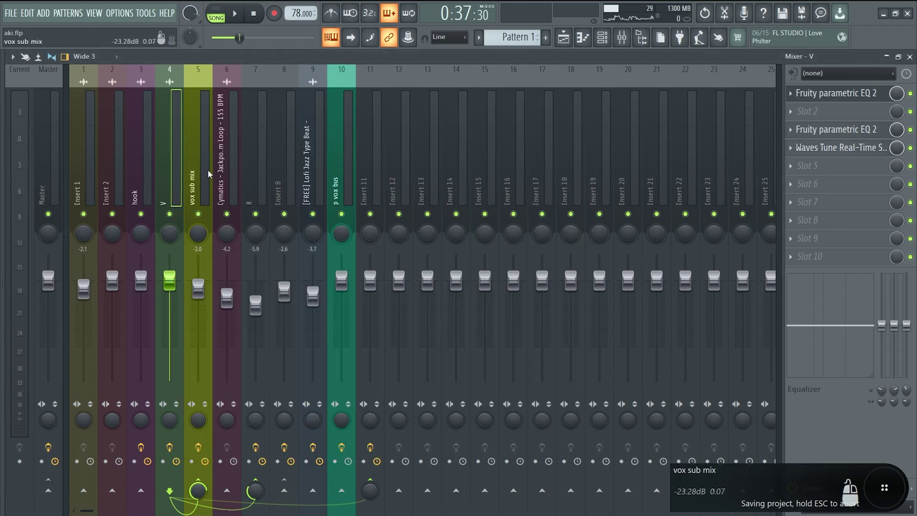
# Play the verse vocals from bar 13 while watching the mixer levels, and return to the playlist.
pyautogui.press('space')
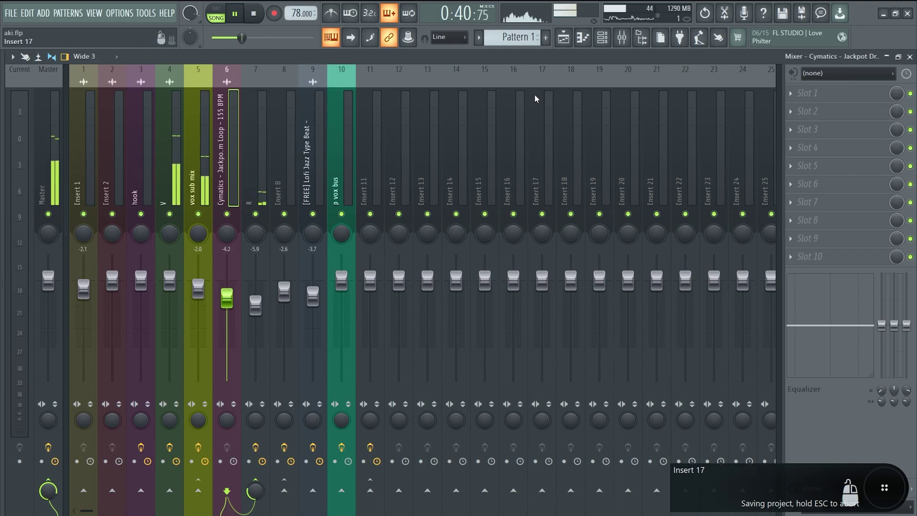
pyautogui.click(564, 39)
pyautogui.press('space')
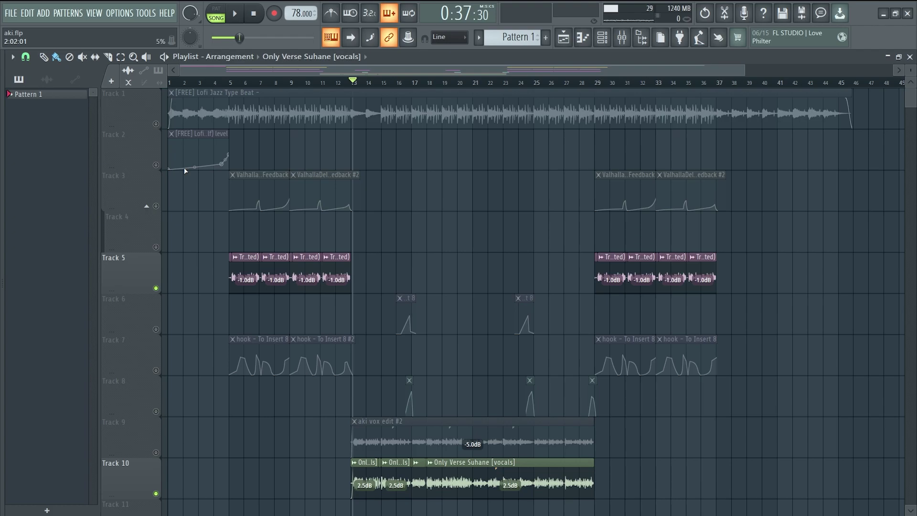
# Save the project, unmute the beat on Track 1 and audition the verse from bar 15 with and without it.
pyautogui.hotkey('ctrl', 's')
pyautogui.click(383, 83)
pyautogui.click(155, 123)
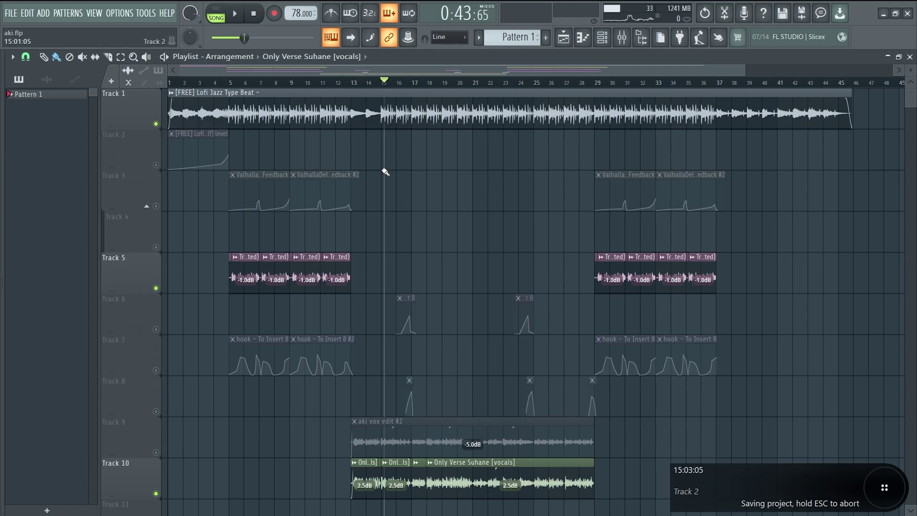
pyautogui.press('space')
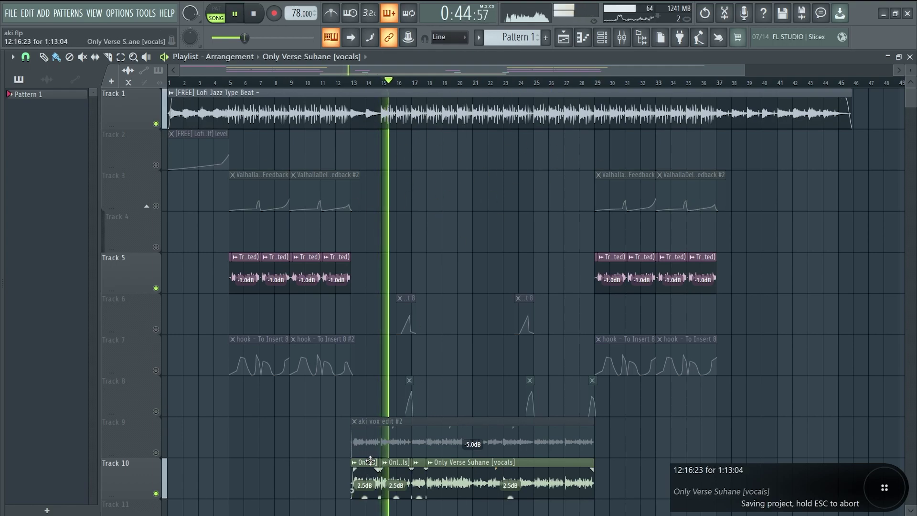
pyautogui.click(156, 124)
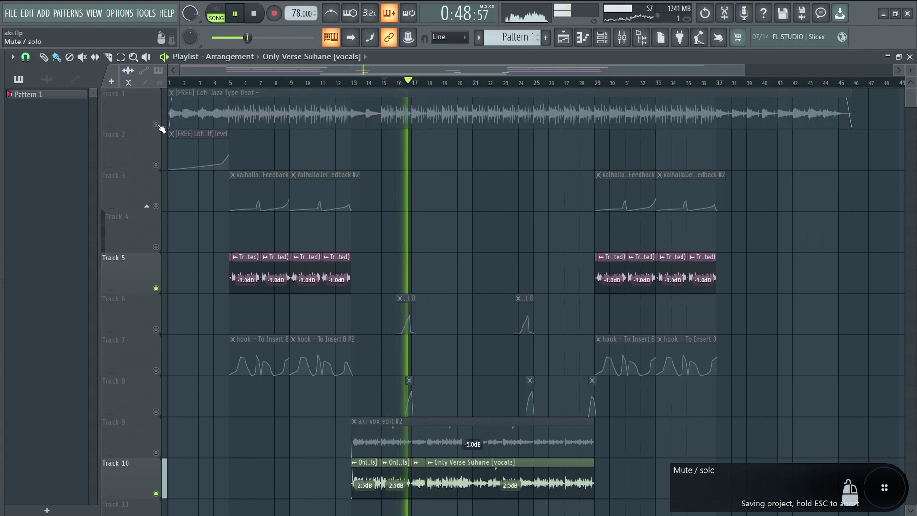
pyautogui.click(156, 124)
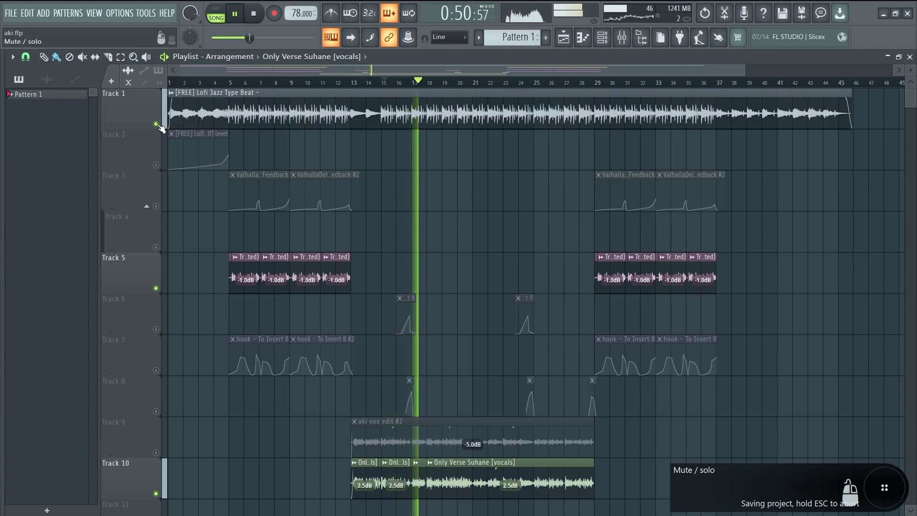
pyautogui.press('space')
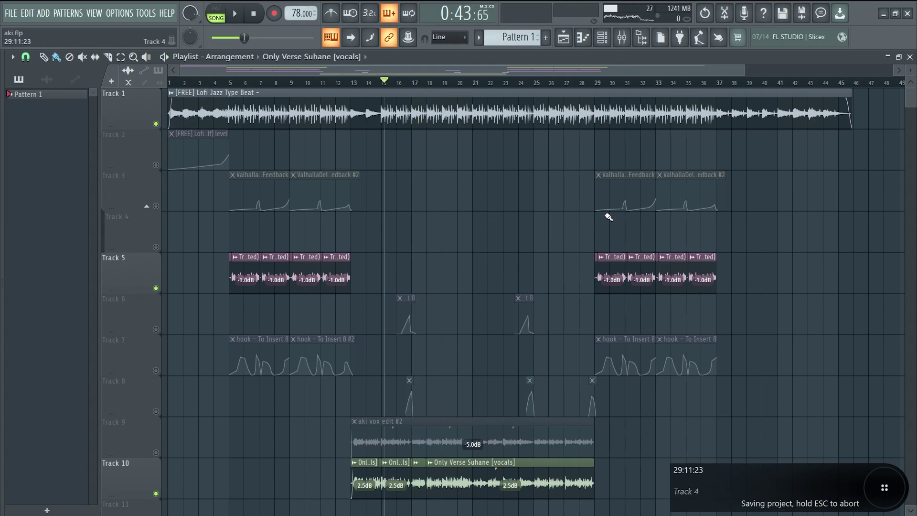
# Isolate Track 7's send automation with the Track 5 hook vocals and play them from bar 5, checking the Insert 8 level.
pyautogui.rightClick(155, 370)
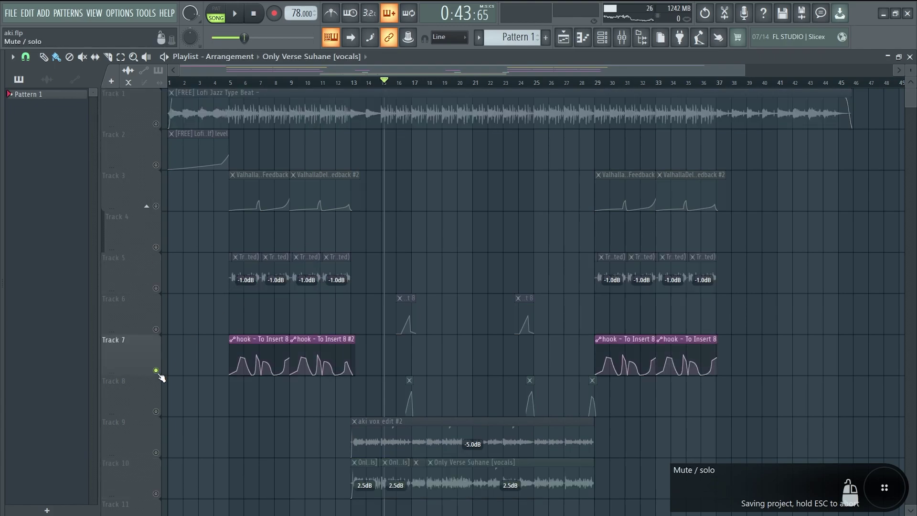
pyautogui.click(228, 83)
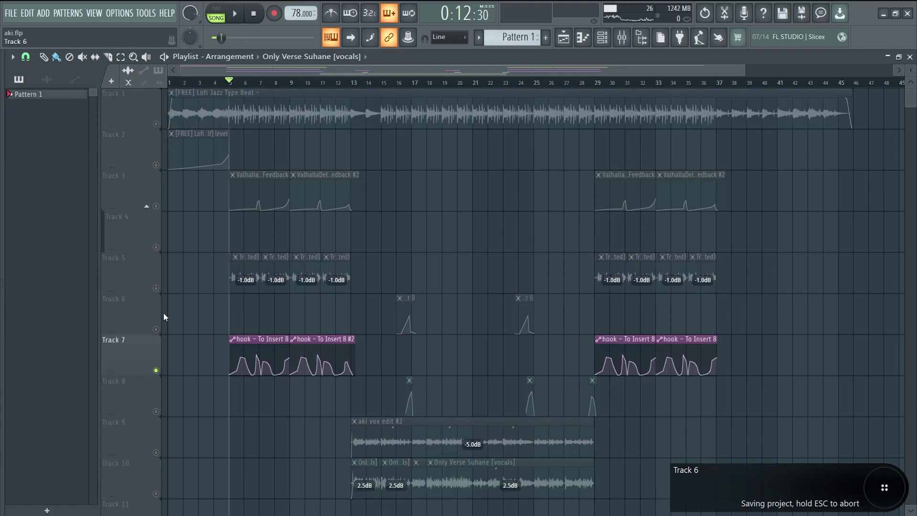
pyautogui.click(156, 288)
pyautogui.click(621, 37)
pyautogui.press('space')
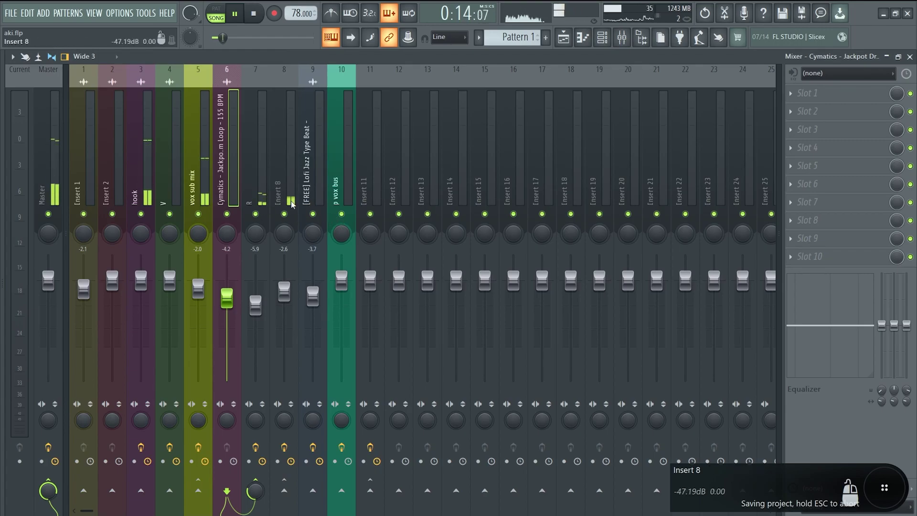
pyautogui.click(563, 37)
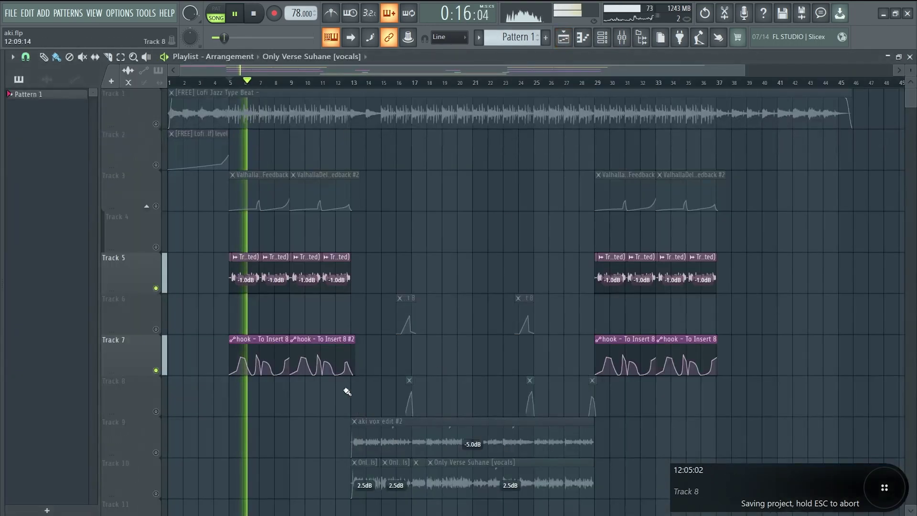
pyautogui.press('space')
# Play the hook vocals from bar 5 while following the hook - To Insert 8 automation curve up close.
pyautogui.scroll(2, 242, 380)
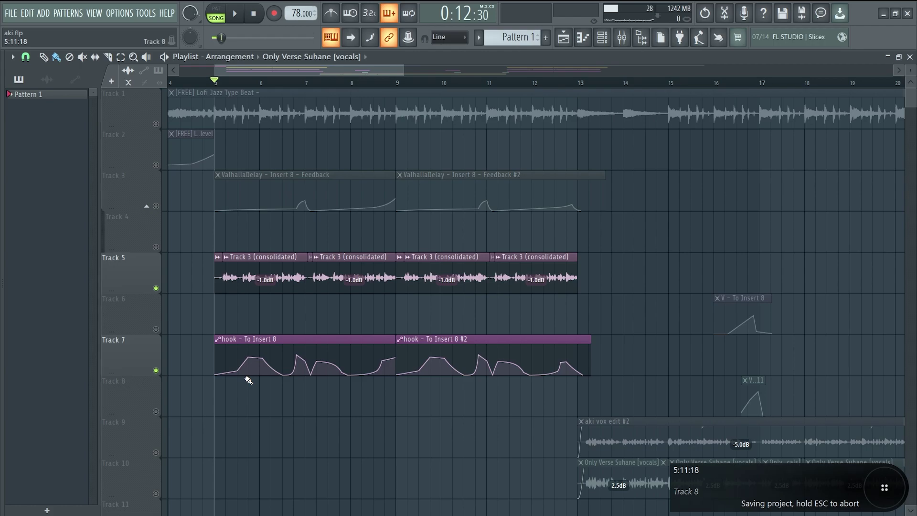
pyautogui.press('space')
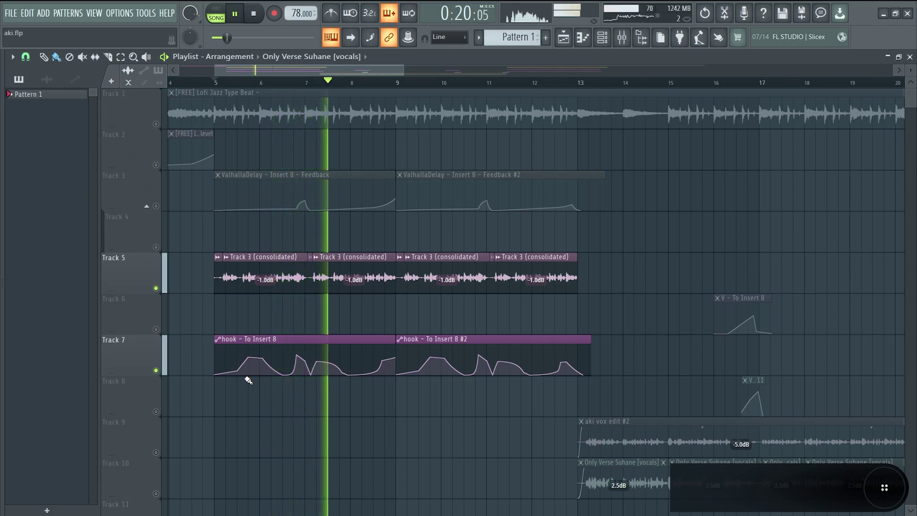
pyautogui.press('space')
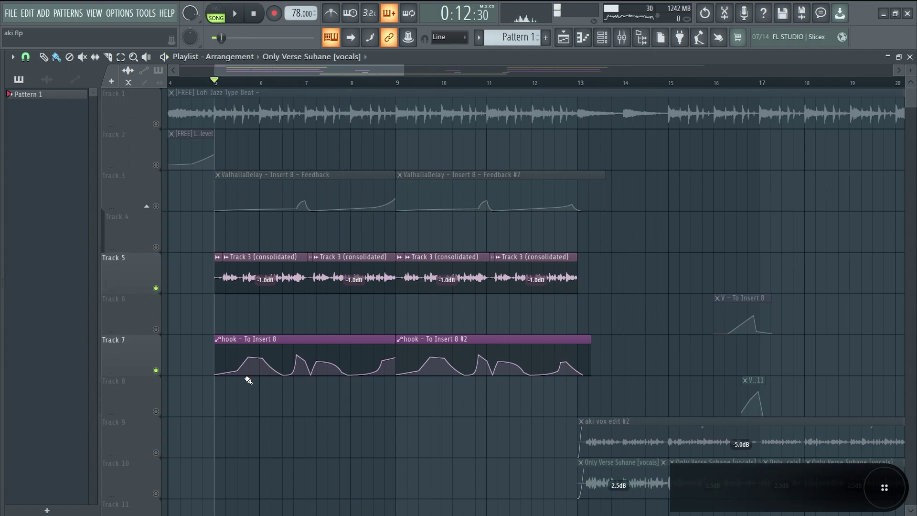
# Bring all soloed-out tracks back in and audition the full hook mix from the middle of bar 5.
pyautogui.click(245, 83)
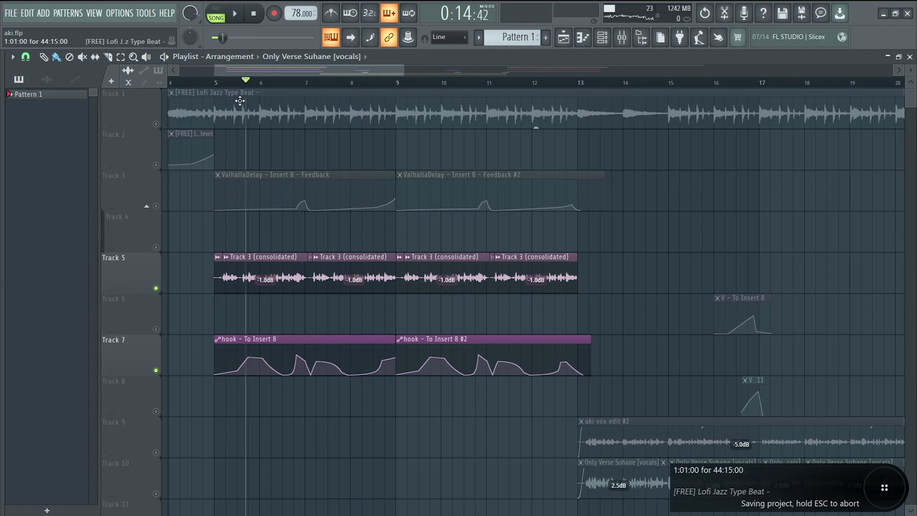
pyautogui.rightClick(156, 371)
pyautogui.press('space')
pyautogui.rightClick(157, 371)
pyautogui.press('space')
pyautogui.press('space')
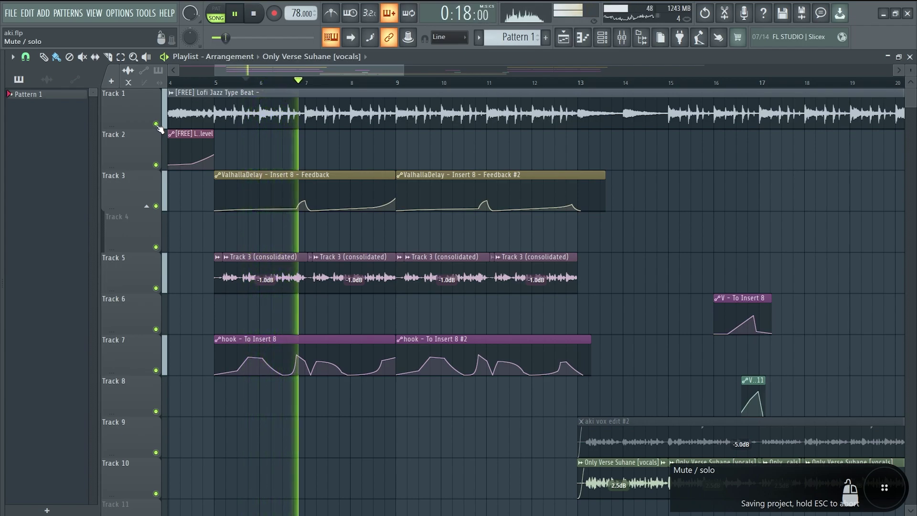
pyautogui.press('space')
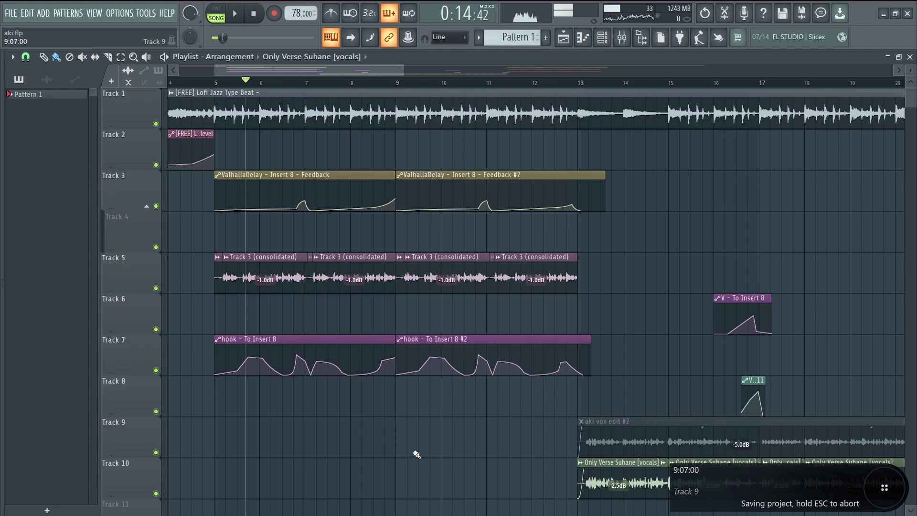
# Audition the verse's send automation on Tracks 6 and 8 around bar 16 and again from bar 24.
pyautogui.scroll(-4, 416, 454)
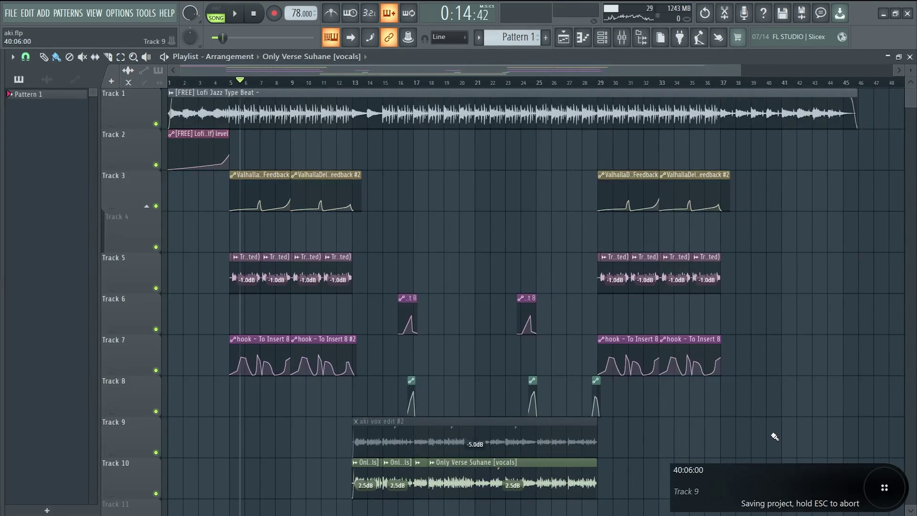
pyautogui.click(404, 88)
pyautogui.scroll(3, 286, 321)
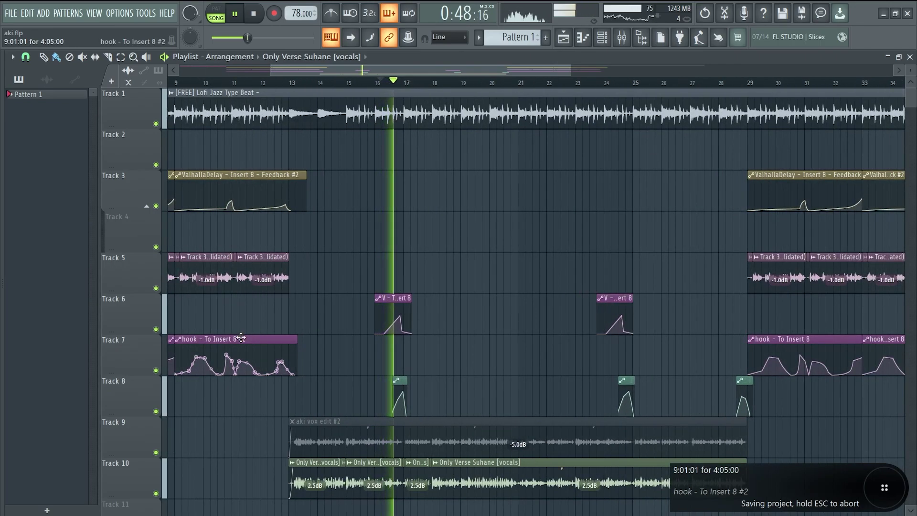
pyautogui.press('space')
pyautogui.click(611, 83)
pyautogui.press('space')
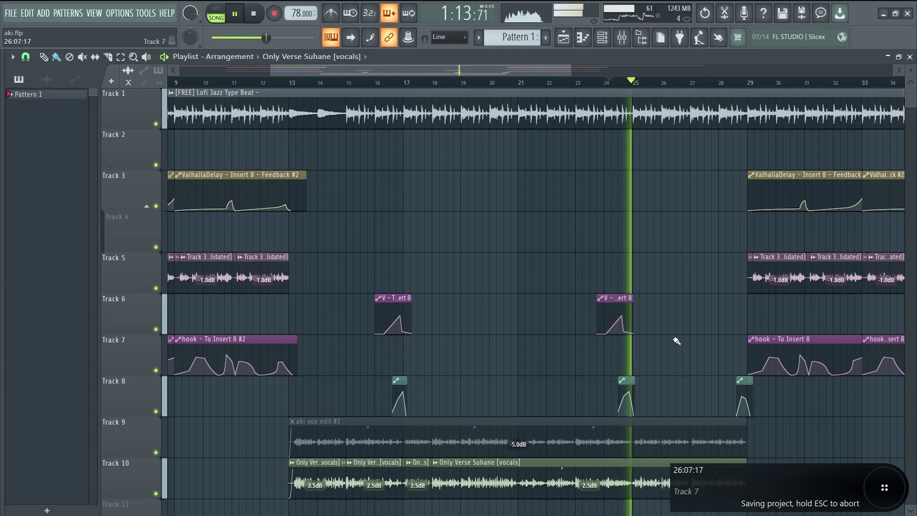
pyautogui.press('space')
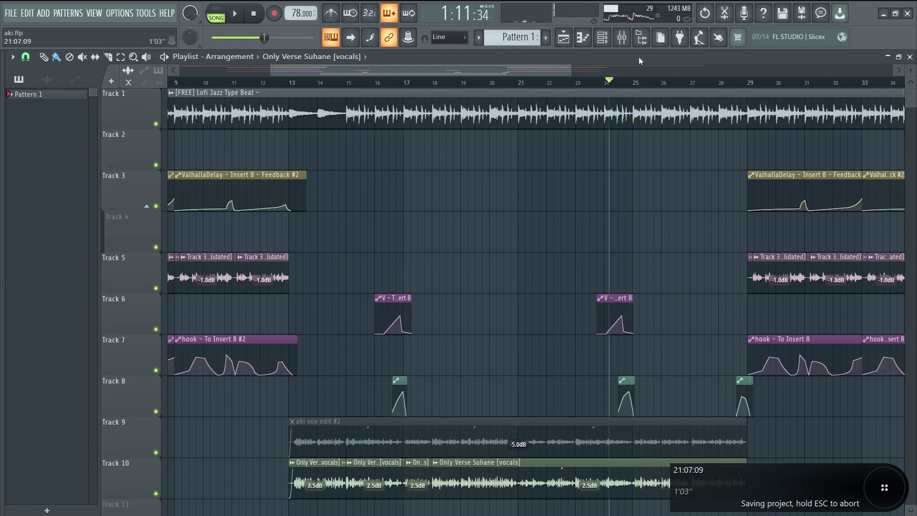
# Select the [FREE] Lofi Jazz Type Beat track in the mixer and play the mix from bar 24.
pyautogui.click(621, 37)
pyautogui.click(322, 215)
pyautogui.press('space')
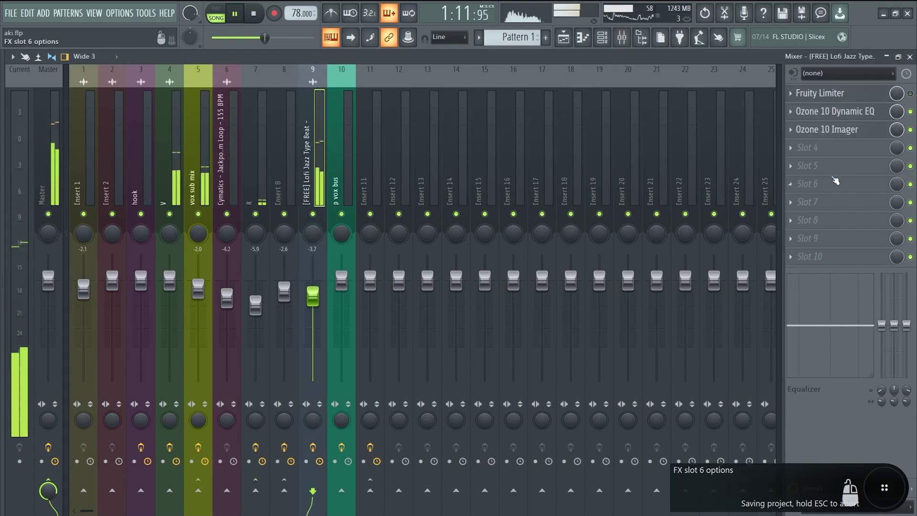
pyautogui.press('space')
# Open the beat track's Ozone 10 Dynamic EQ, watch its bands react during playback and close it.
pyautogui.click(843, 110)
pyautogui.press('space')
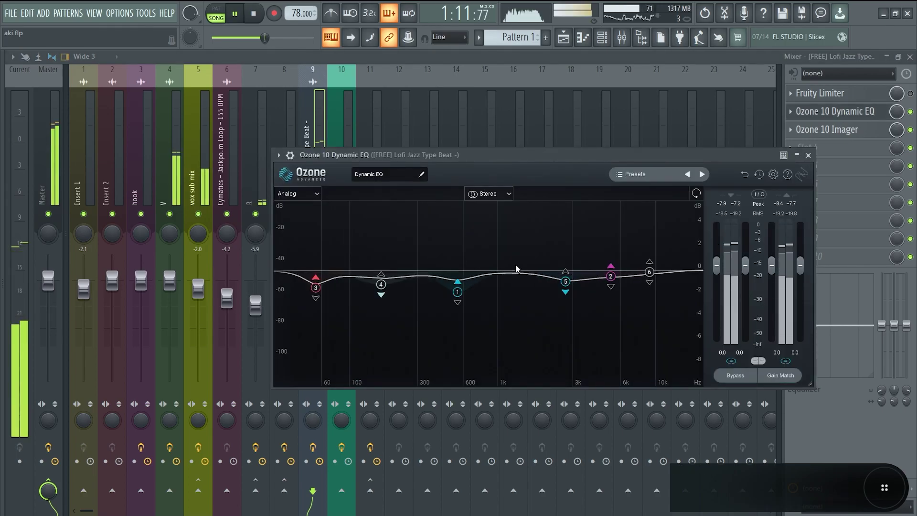
pyautogui.press('space')
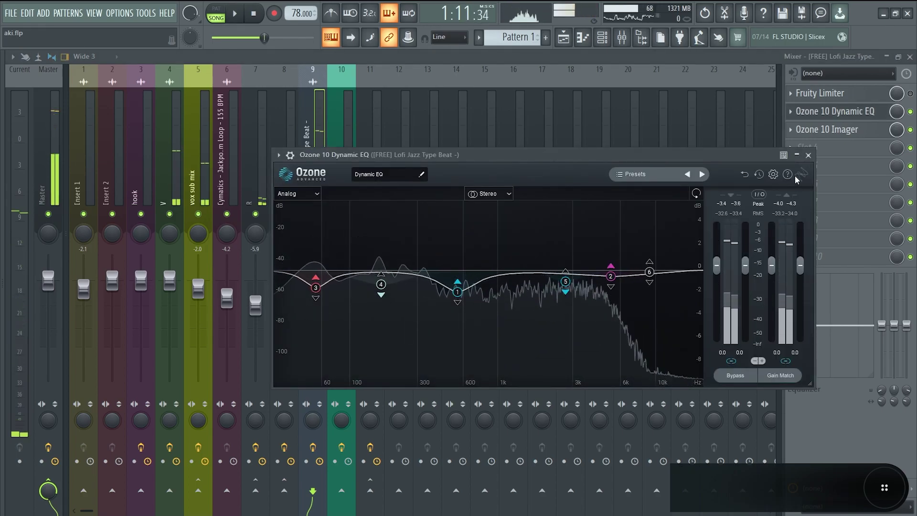
pyautogui.click(807, 155)
# Play the mix again with the effect window closed, and re-examine the Ozone 10 Dynamic EQ curve on the beat track.
pyautogui.press('space')
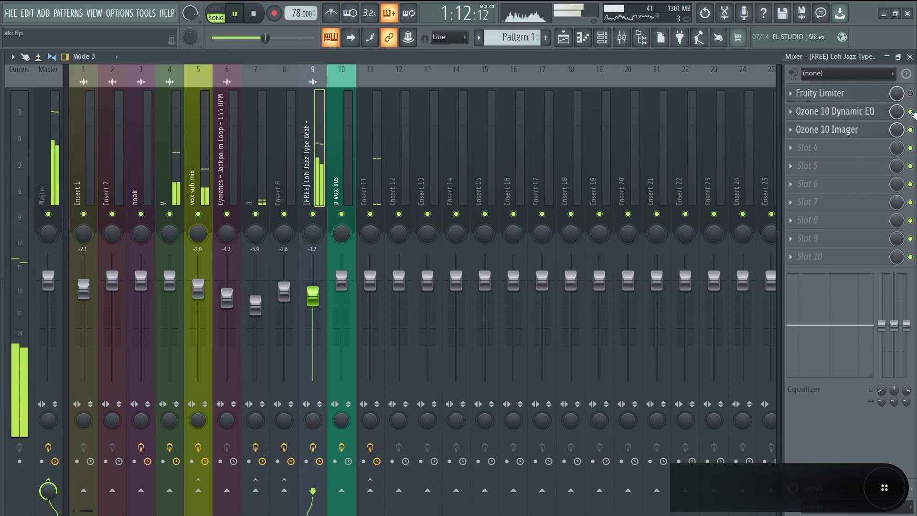
pyautogui.press('space')
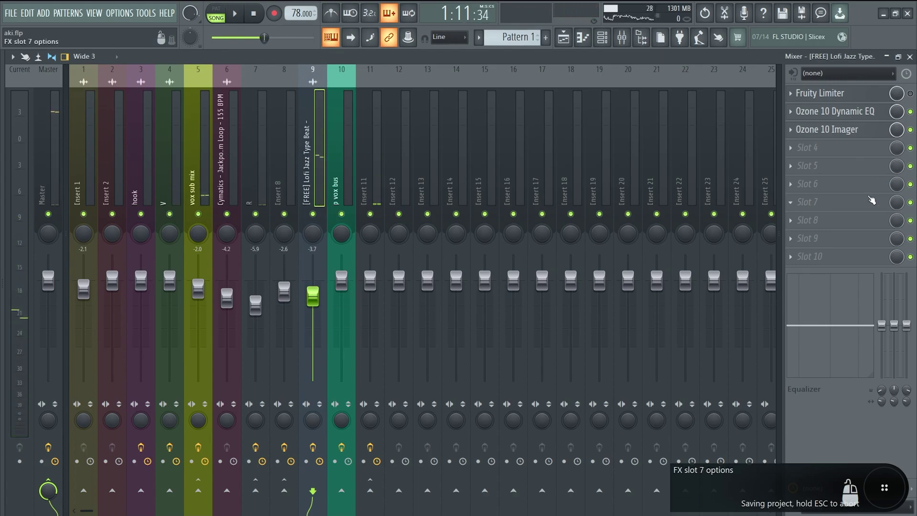
pyautogui.click(833, 111)
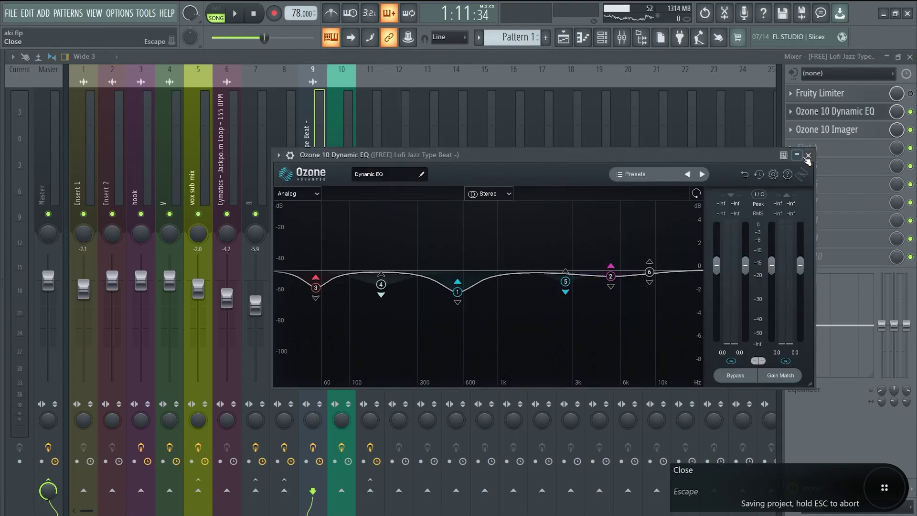
pyautogui.click(807, 156)
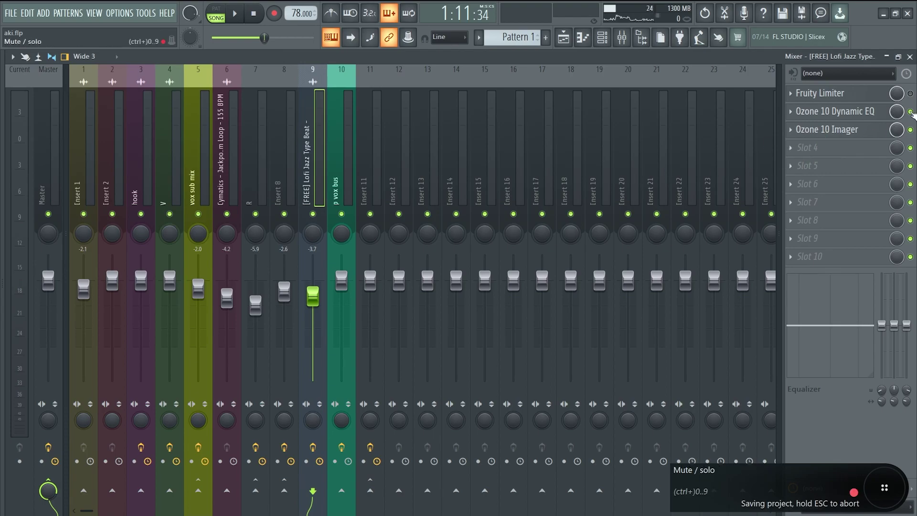
# Save the project and show the whole arrangement with reduced track heights in the playlist before returning to the mixer.
pyautogui.press('F5')
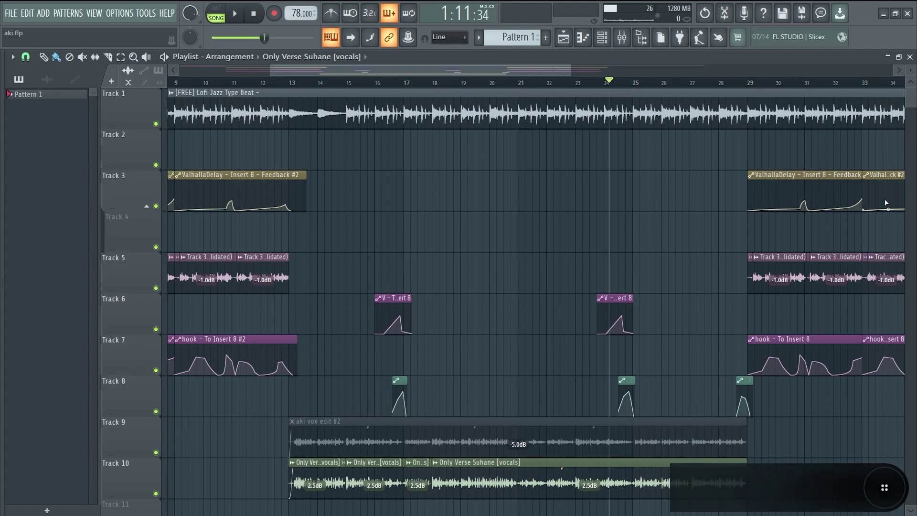
pyautogui.hotkey('ctrl', 's')
pyautogui.scroll(-4, 466, 193)
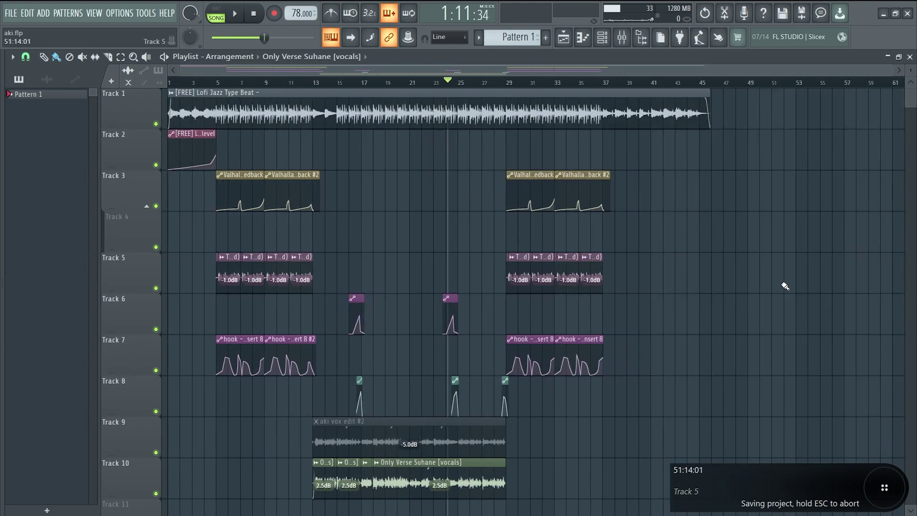
pyautogui.moveTo(910, 70); pyautogui.dragTo(910, 96)
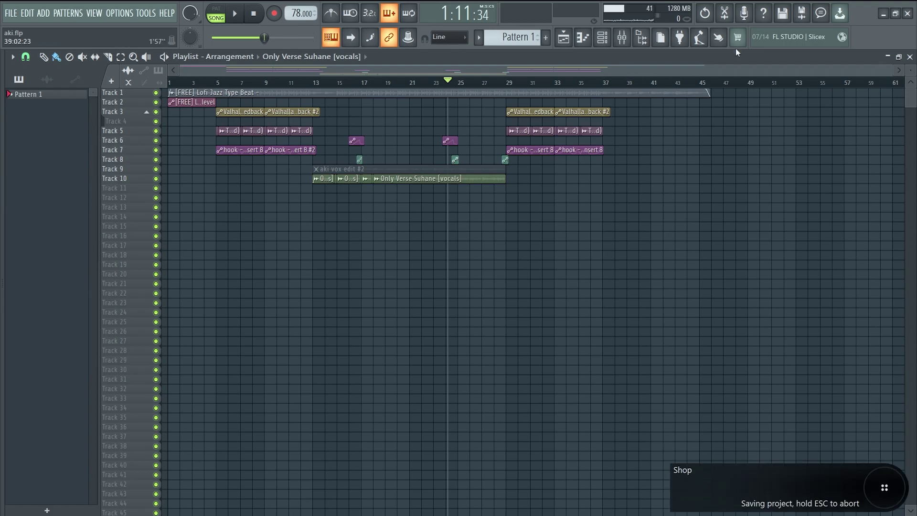
pyautogui.moveTo(910, 70); pyautogui.dragTo(911, 53)
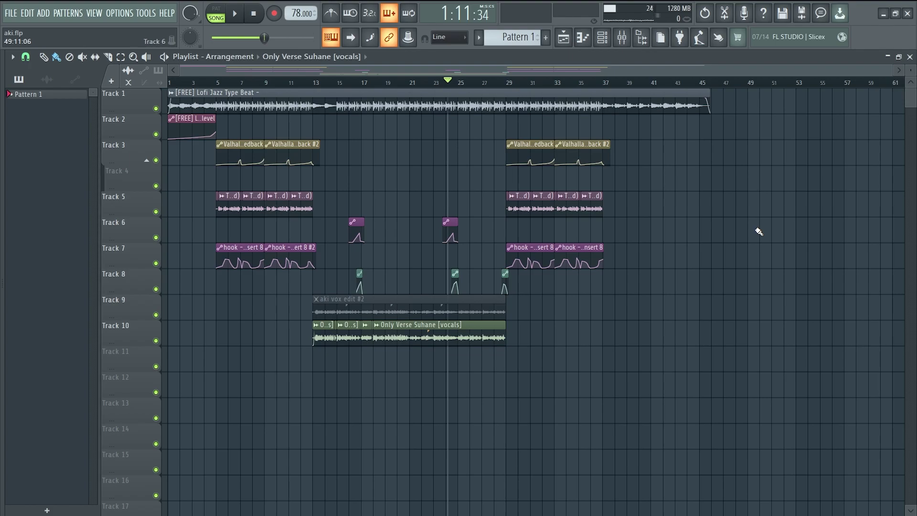
pyautogui.press('F9')
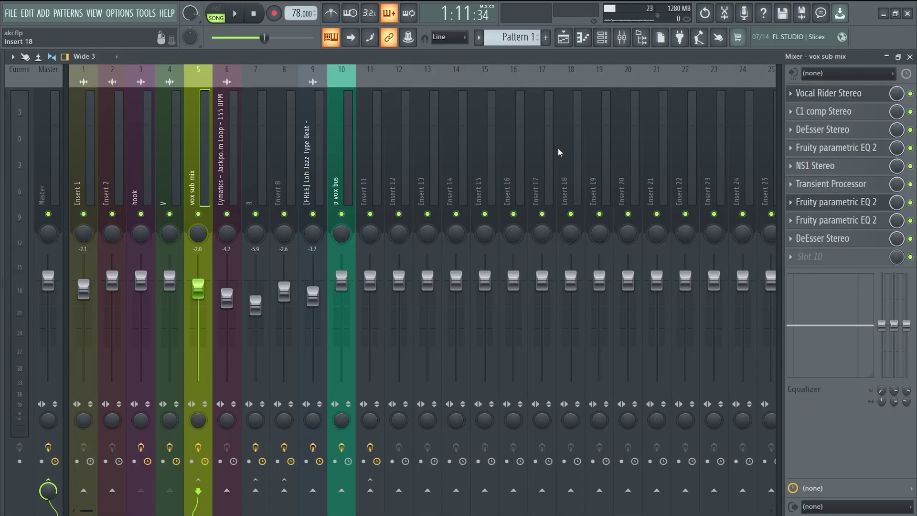